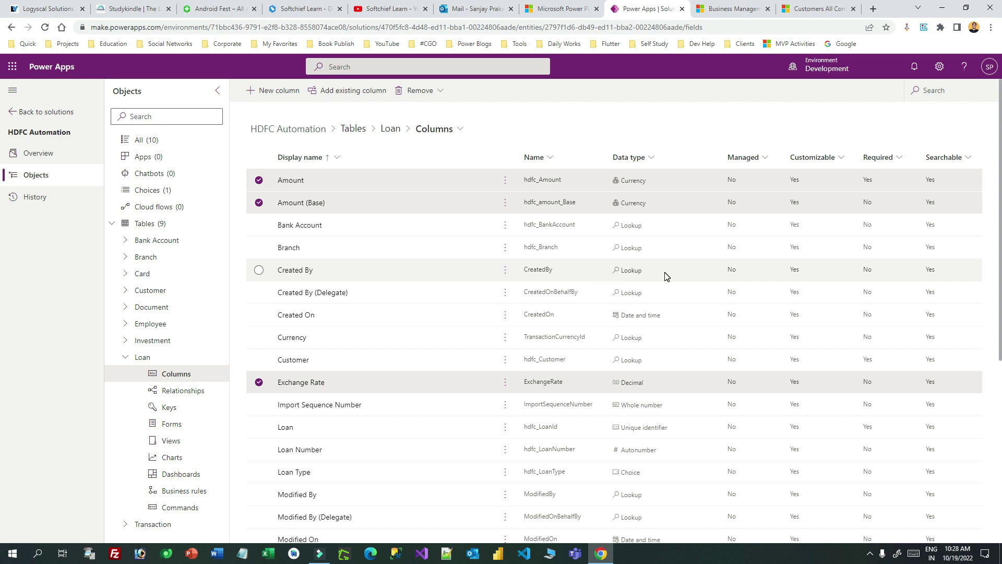
scroll(678, 333, down, 2)
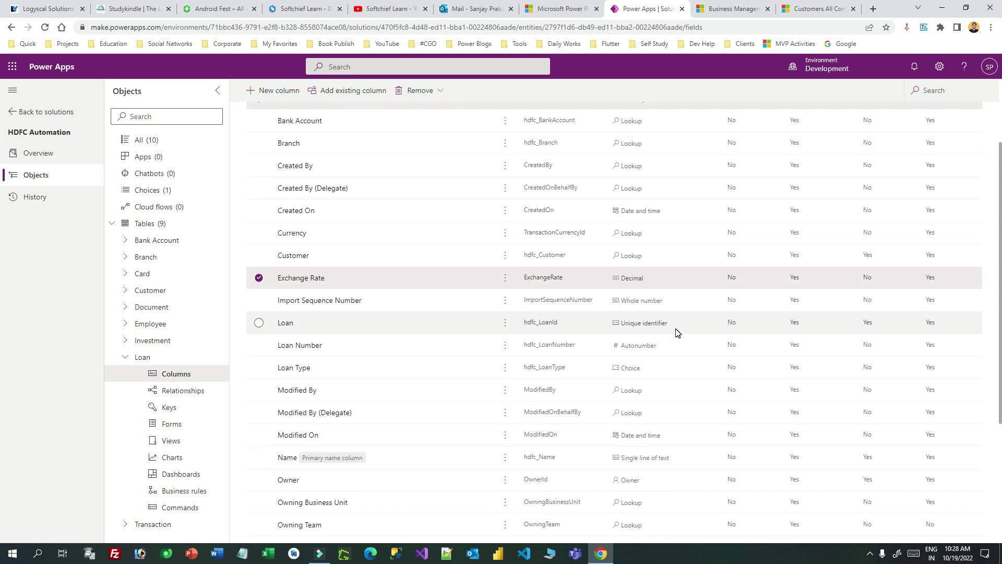
scroll(677, 333, up, 2)
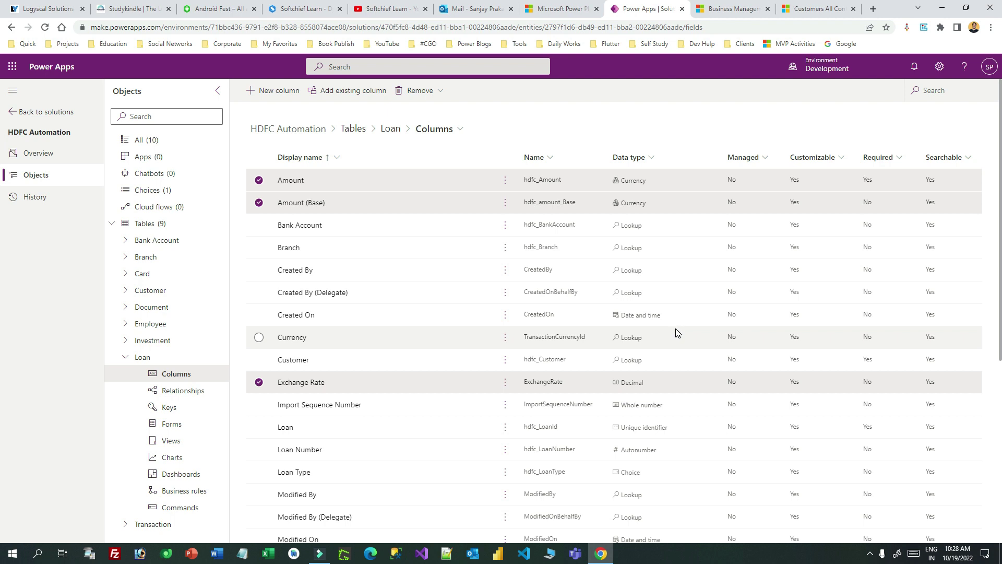
scroll(678, 334, down, 4)
scroll(682, 339, up, 2)
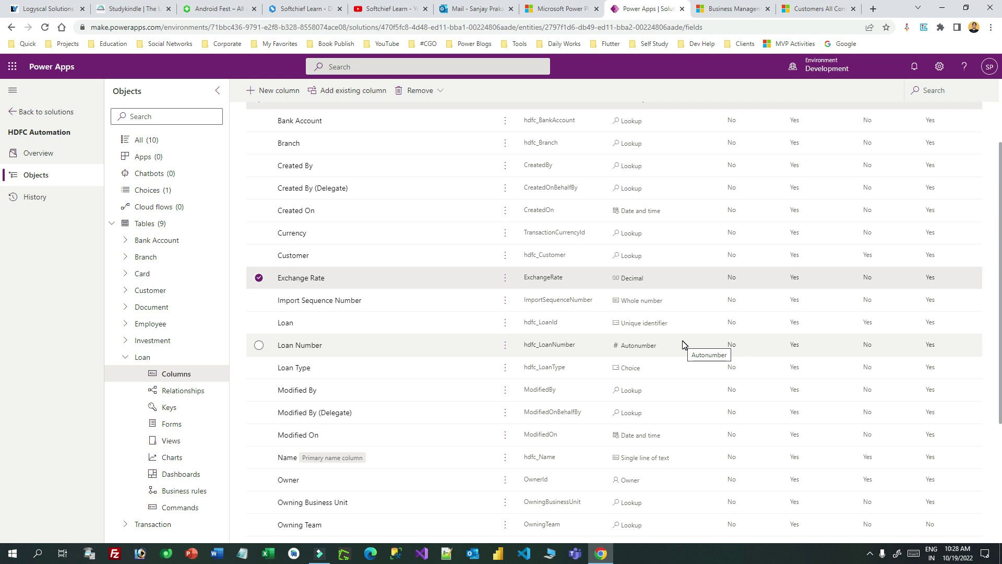
scroll(683, 344, up, 3)
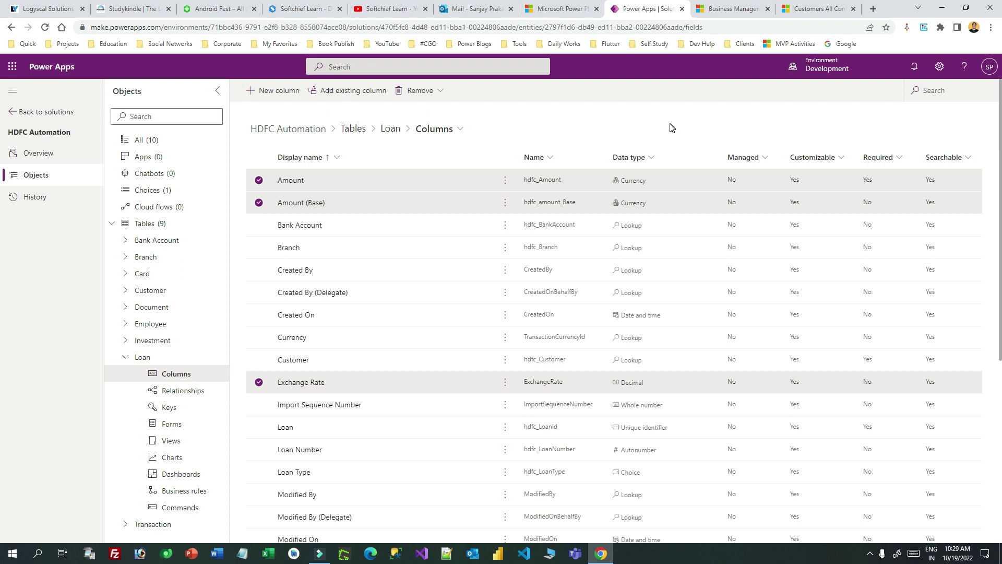
click(783, 7)
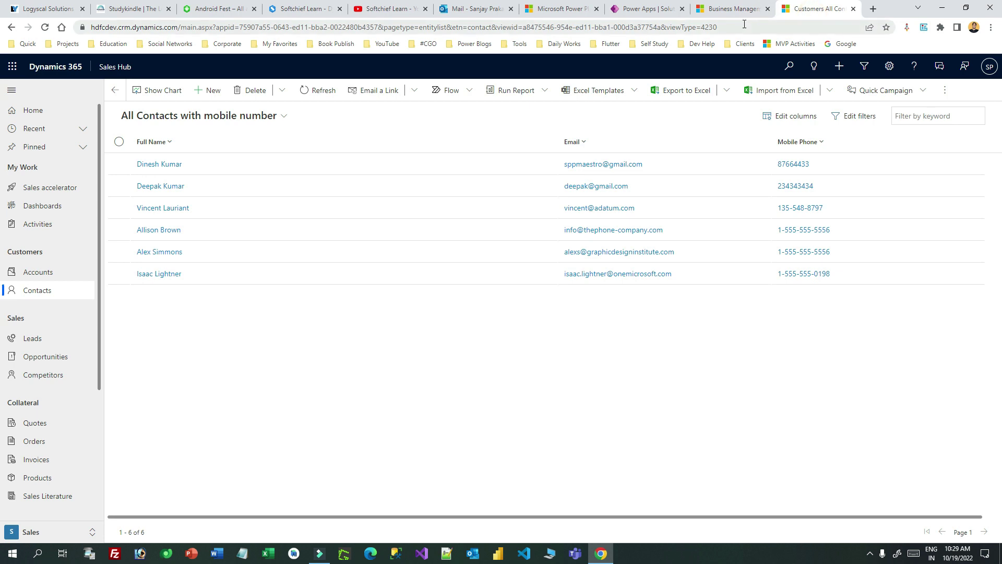
click(654, 12)
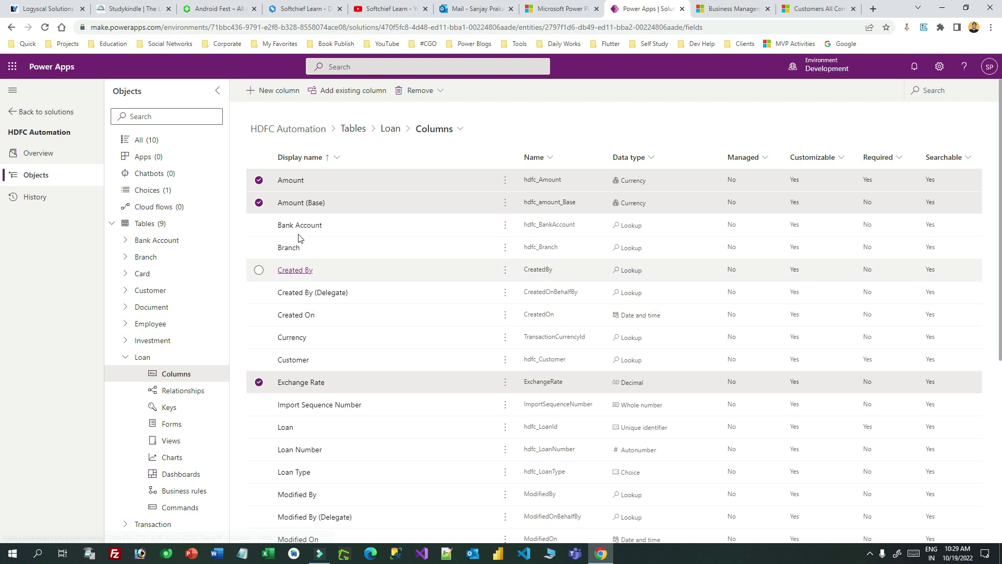
click(259, 179)
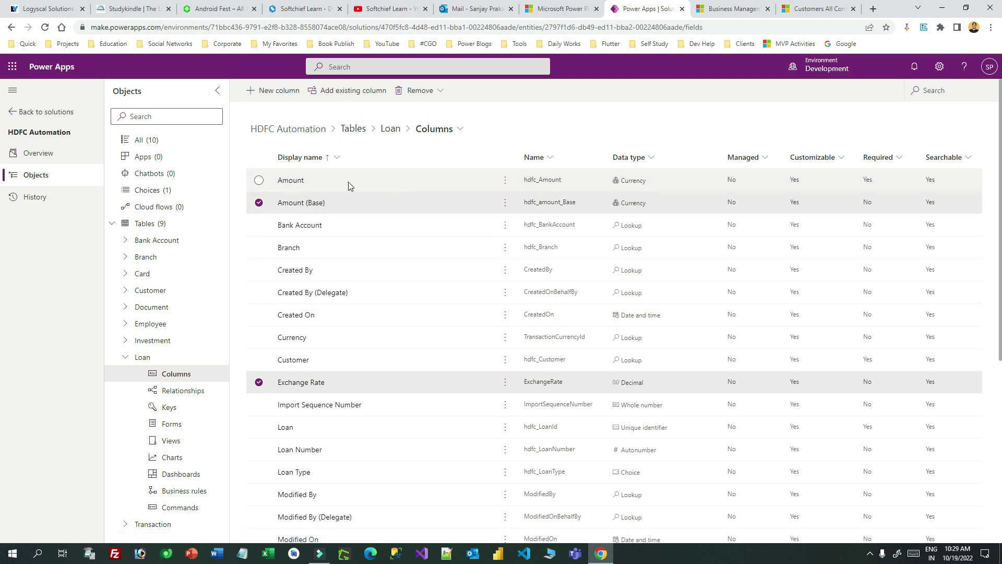
click(259, 180)
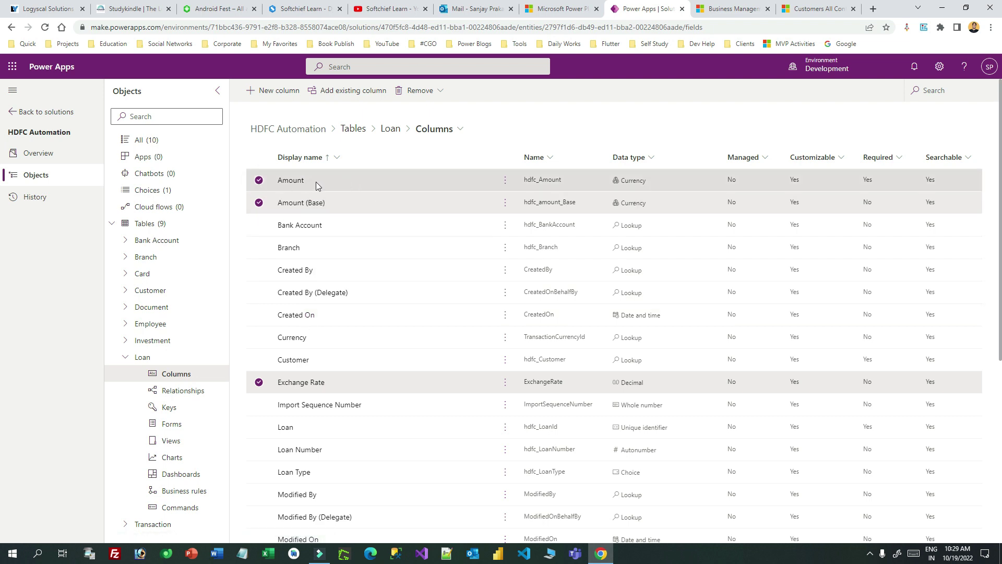
click(295, 180)
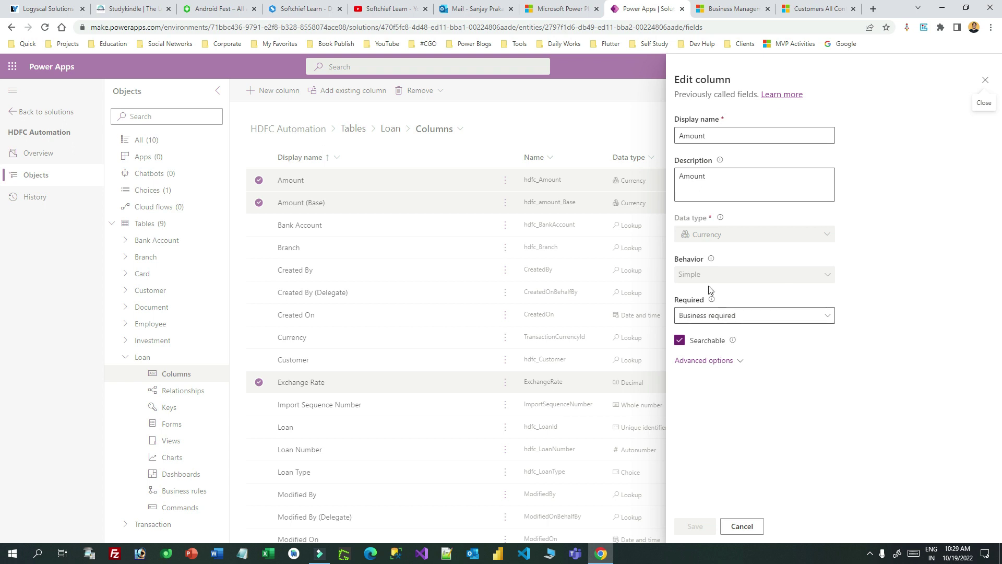
click(689, 236)
click(690, 236)
drag(711, 136, 678, 134)
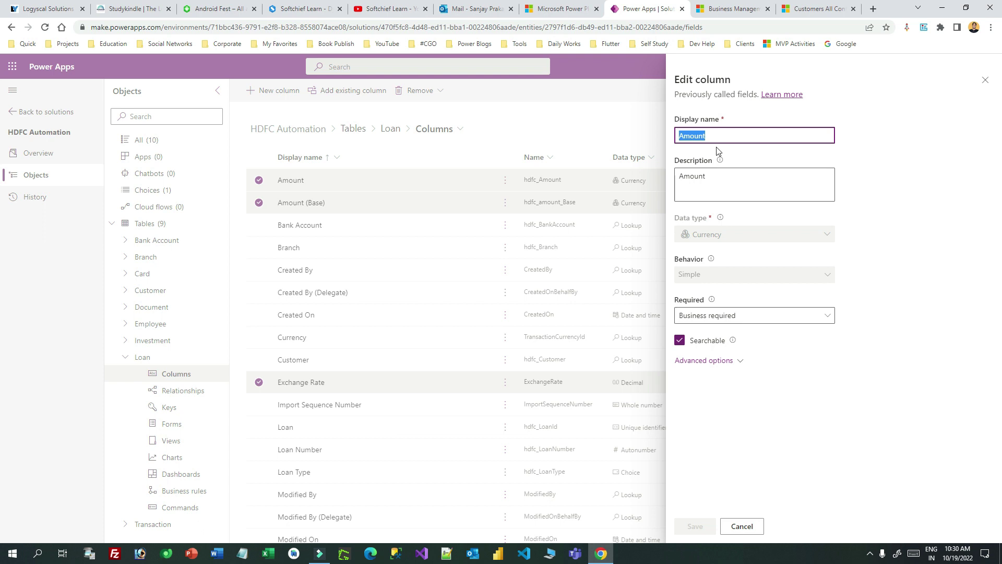
click(985, 79)
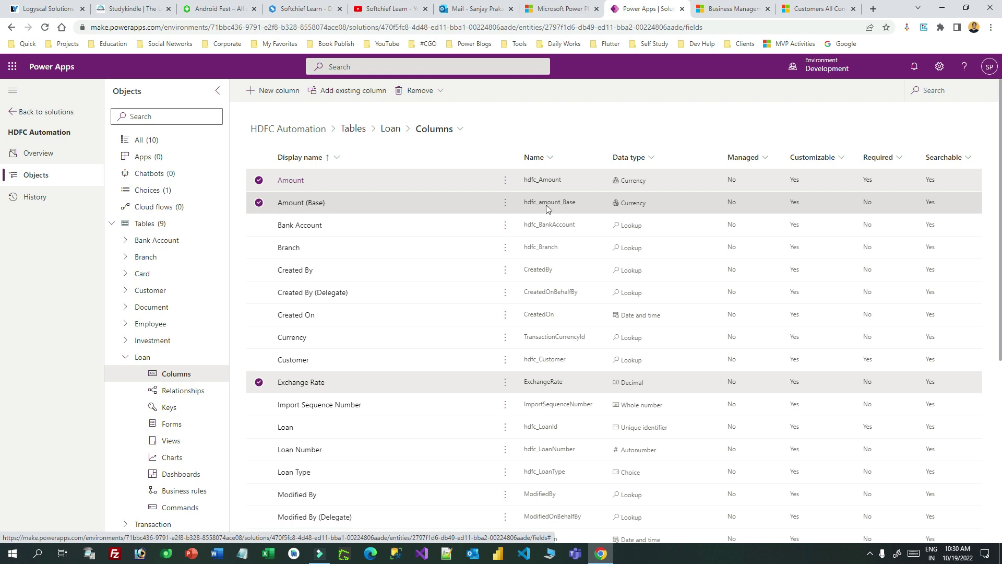
Open the Amount (Base) column's options and choose Edit to view its settings
click(505, 209)
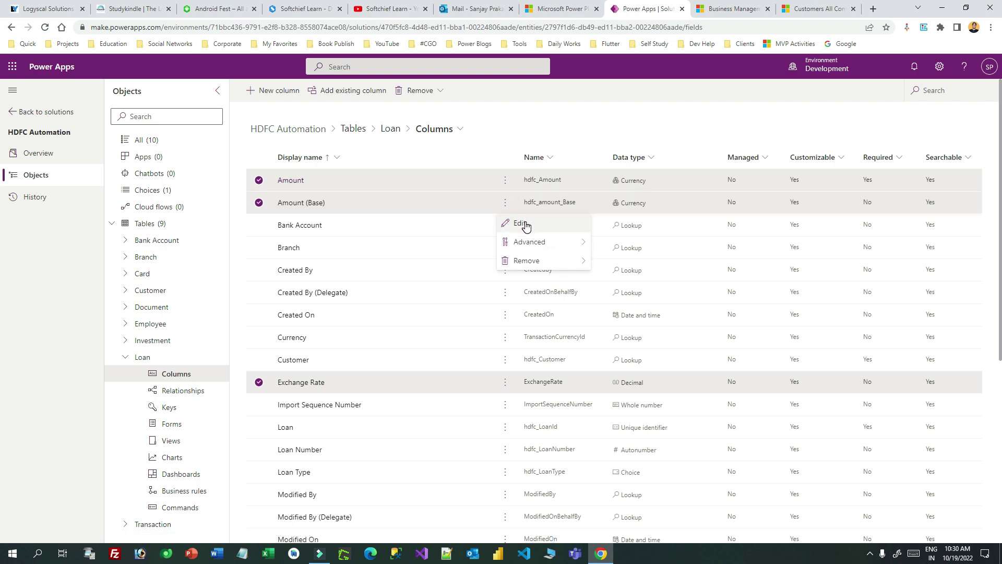
click(520, 222)
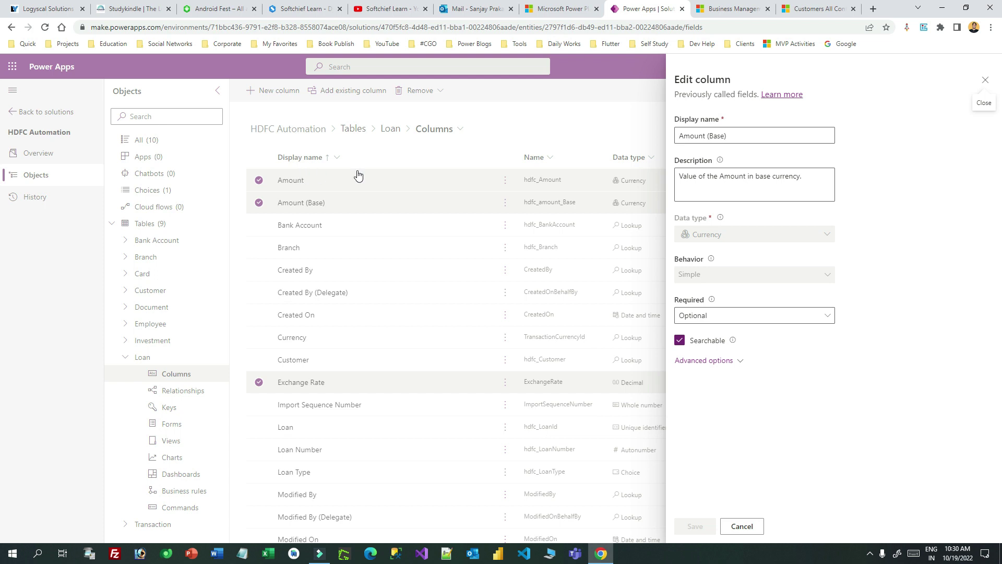
Close the Amount (Base) Edit column panel to get back to the Loan columns
click(985, 80)
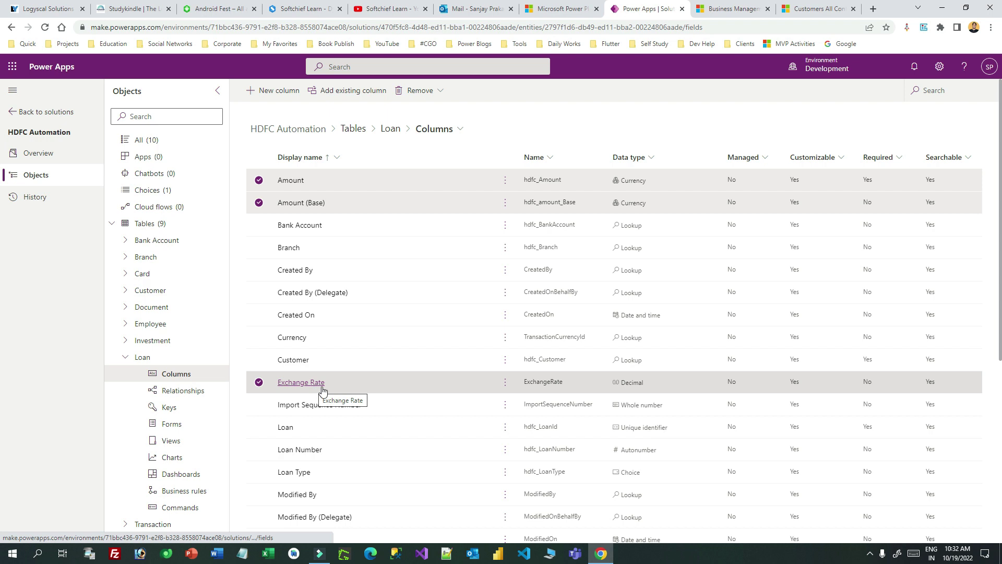
Open the Currencies list under Business Management settings in Dynamics 365
click(730, 10)
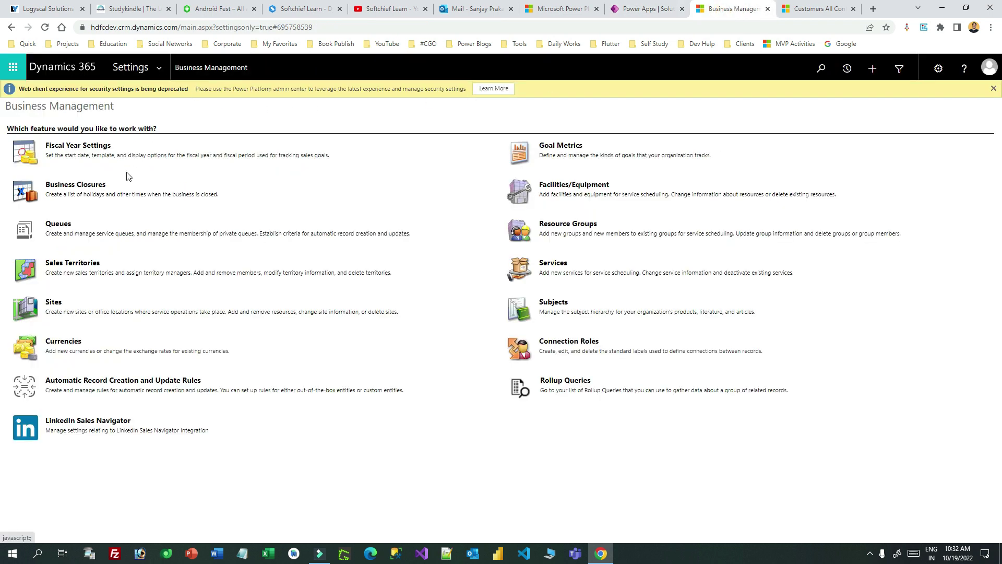
click(158, 67)
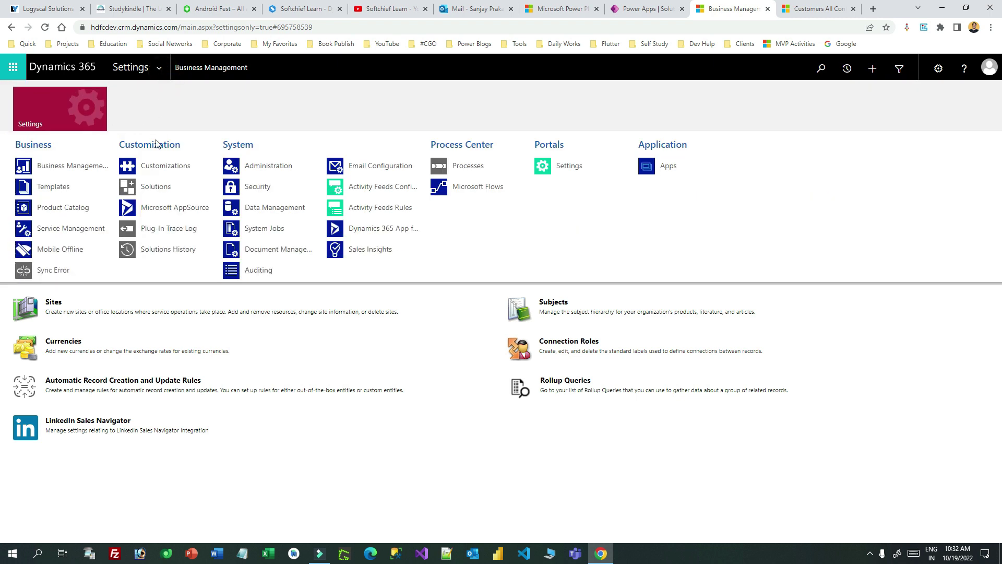
click(68, 167)
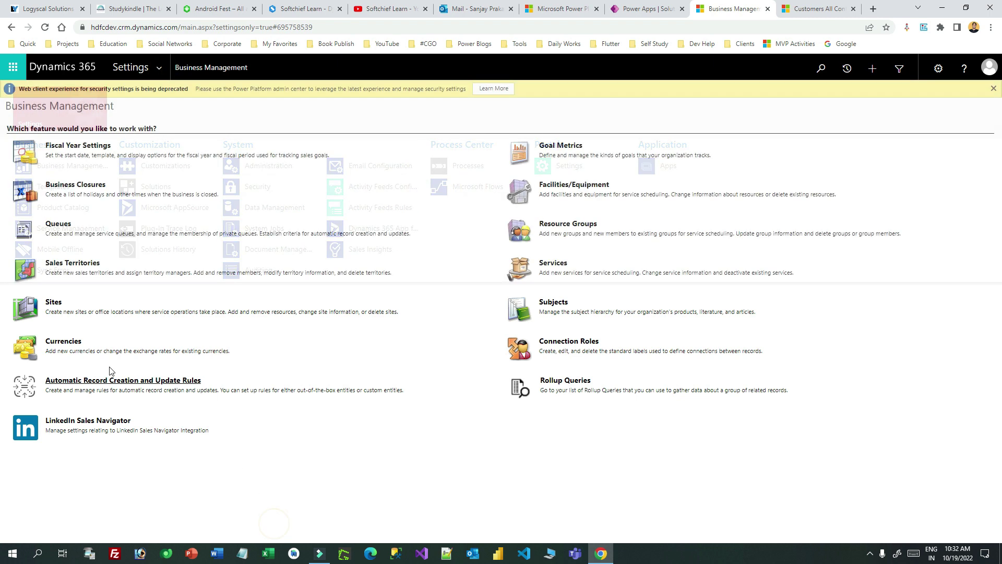
click(59, 343)
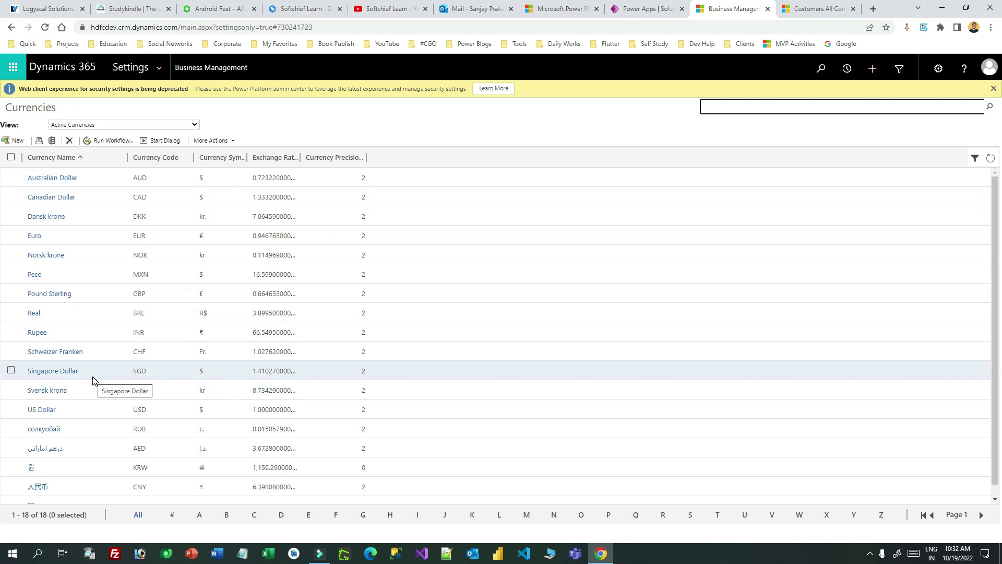
Filter currencies to the letter R (Real, Rupee) and open the Rupee record
scroll(89, 360, down, 1)
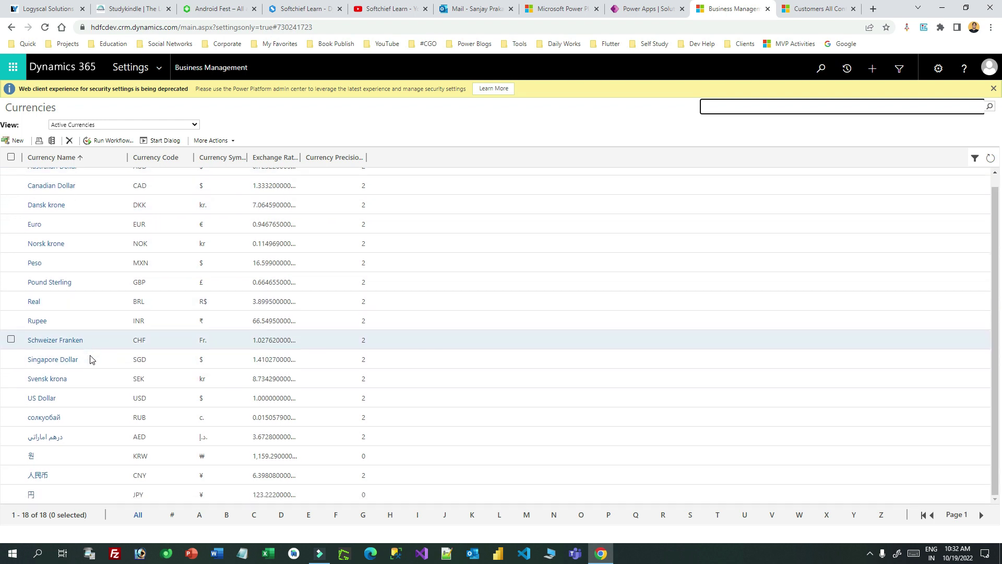
click(664, 515)
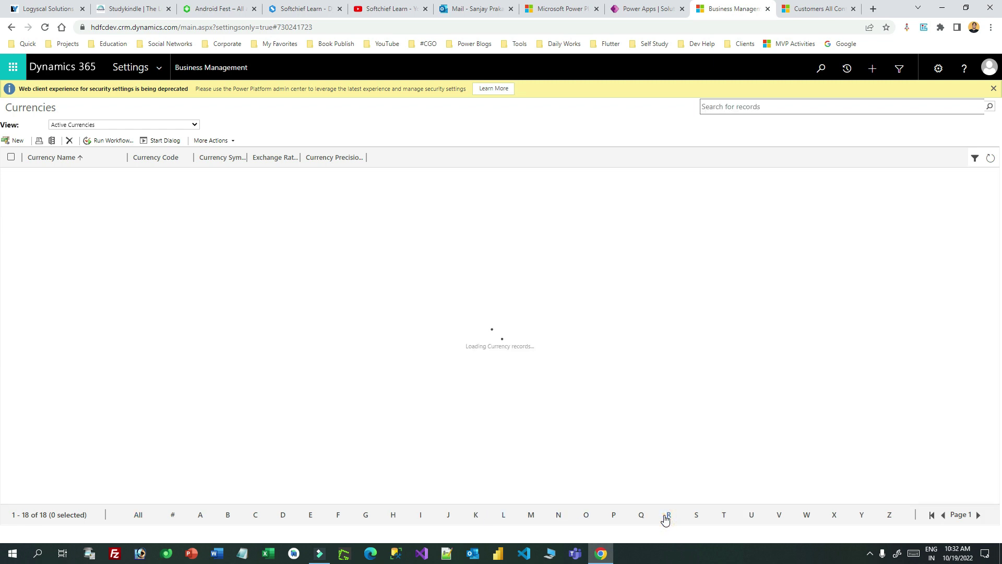
double_click(76, 201)
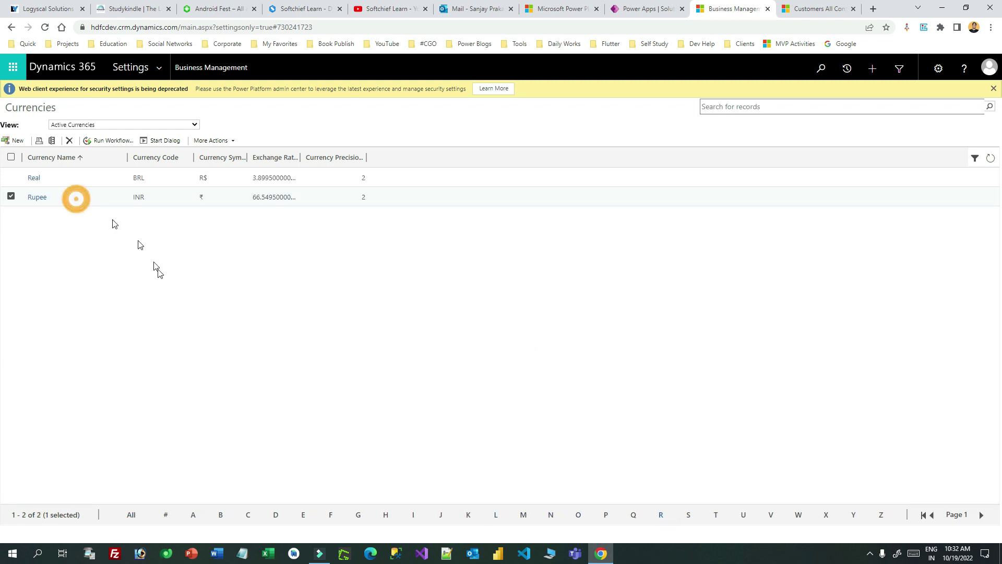
Review the Rupee record's code INR, precision, symbol and name fields
drag(422, 101, 437, 101)
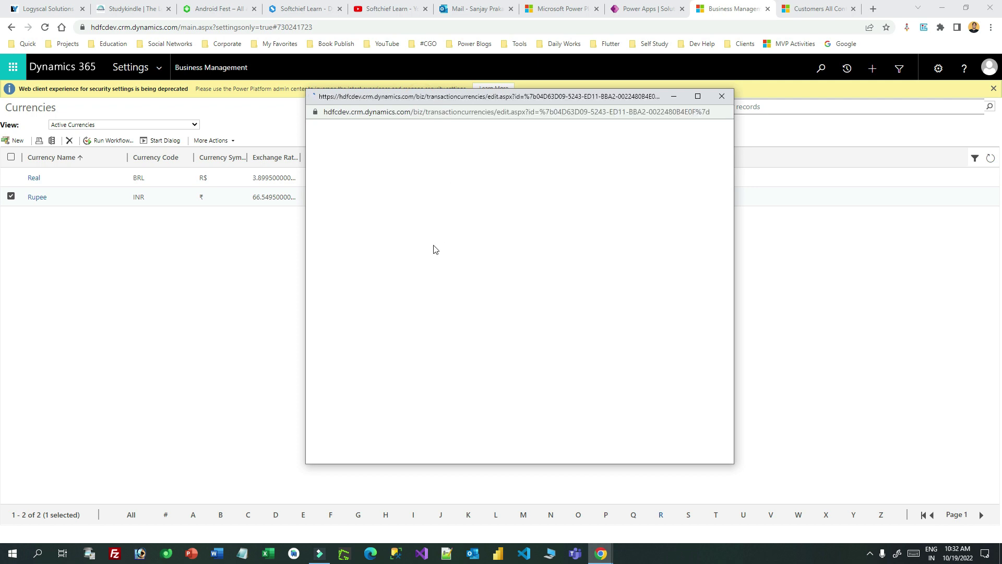
double_click(487, 201)
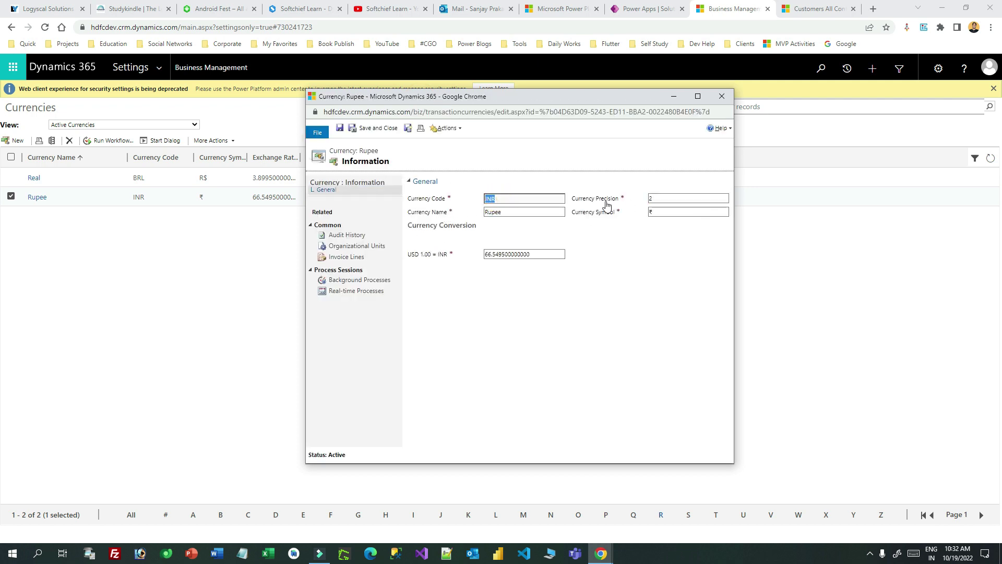
double_click(657, 198)
double_click(666, 213)
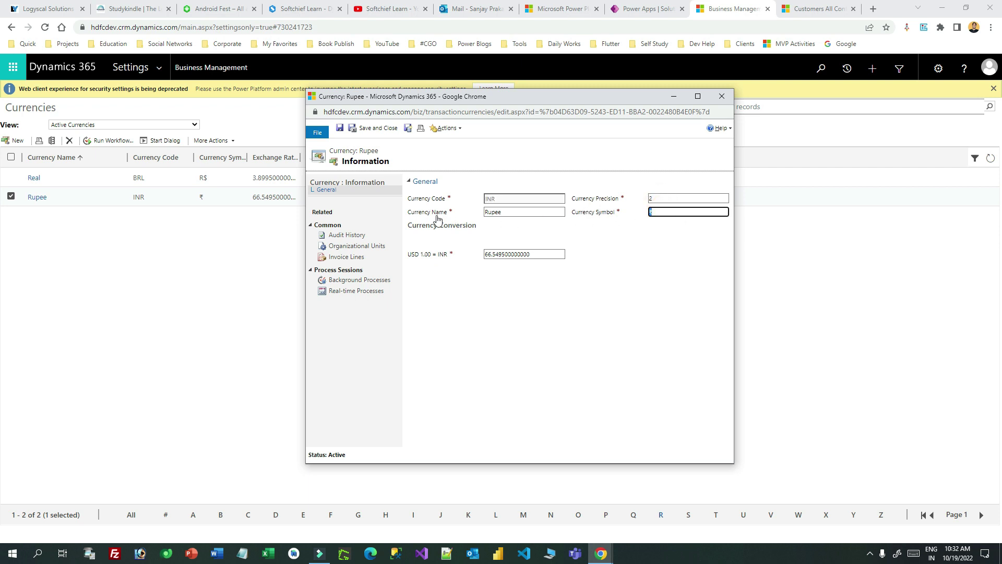
double_click(505, 211)
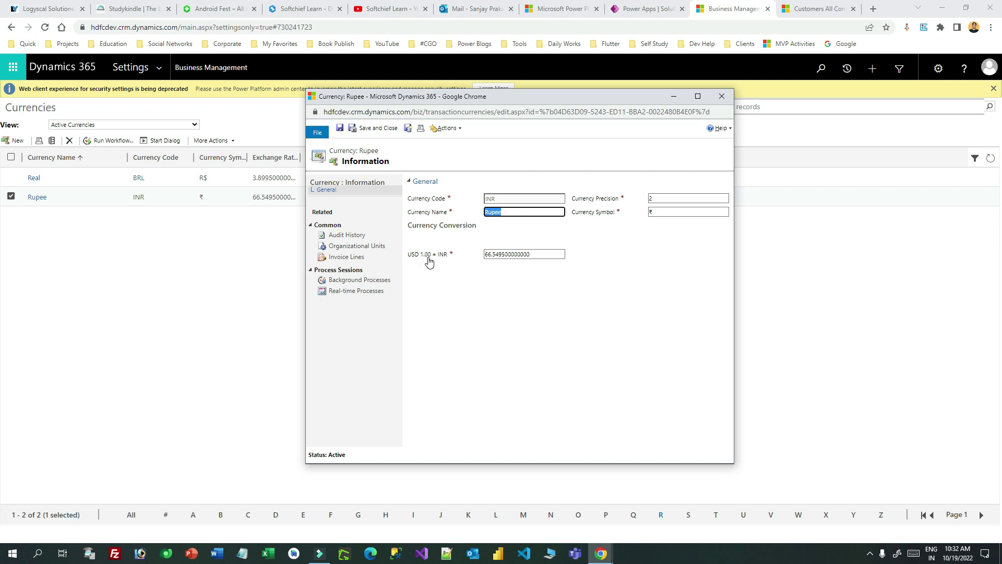
Change the USD-to-INR exchange rate to 75, then save and close the Rupee currency
double_click(543, 253)
text(75)
click(683, 298)
click(578, 338)
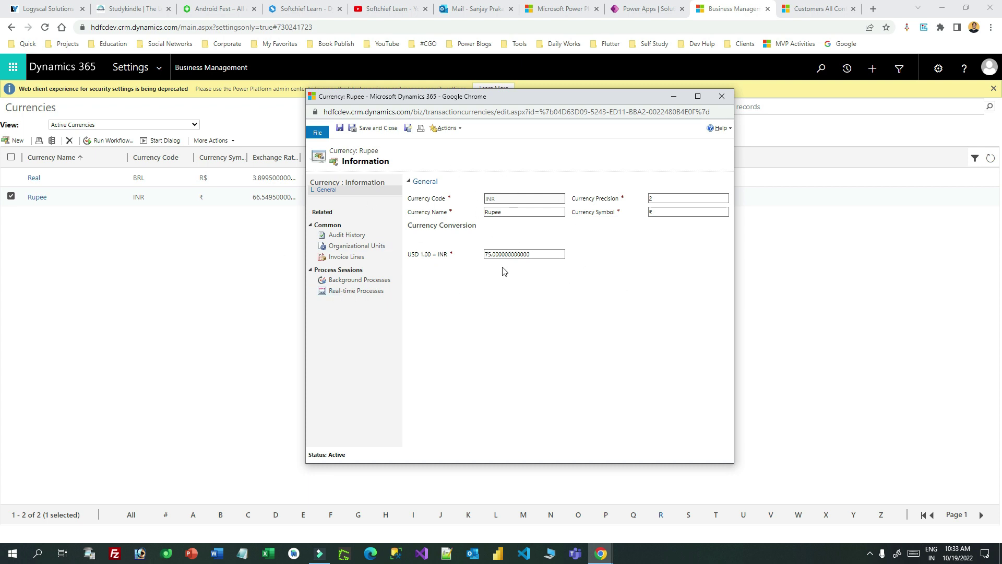
double_click(537, 254)
click(352, 129)
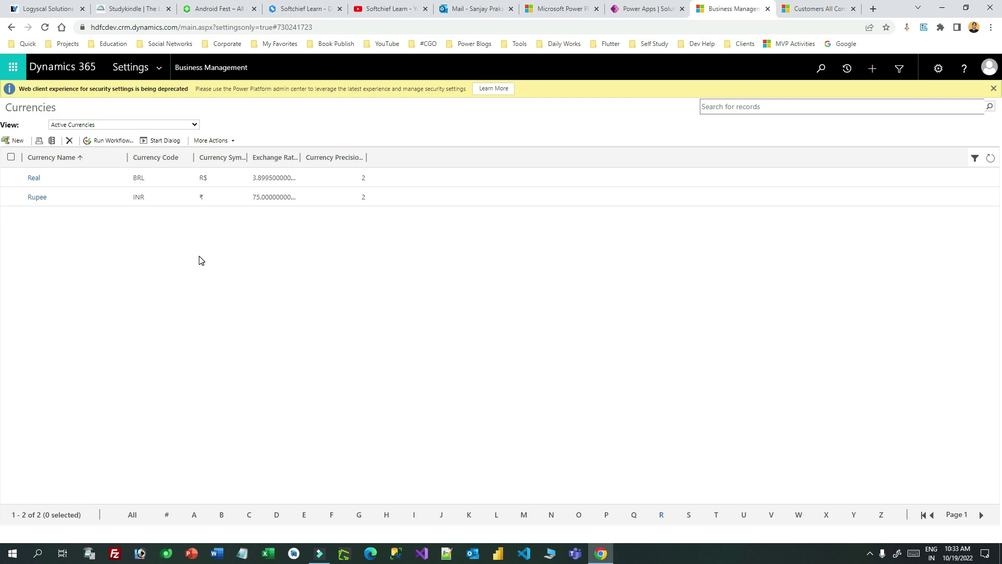
click(643, 9)
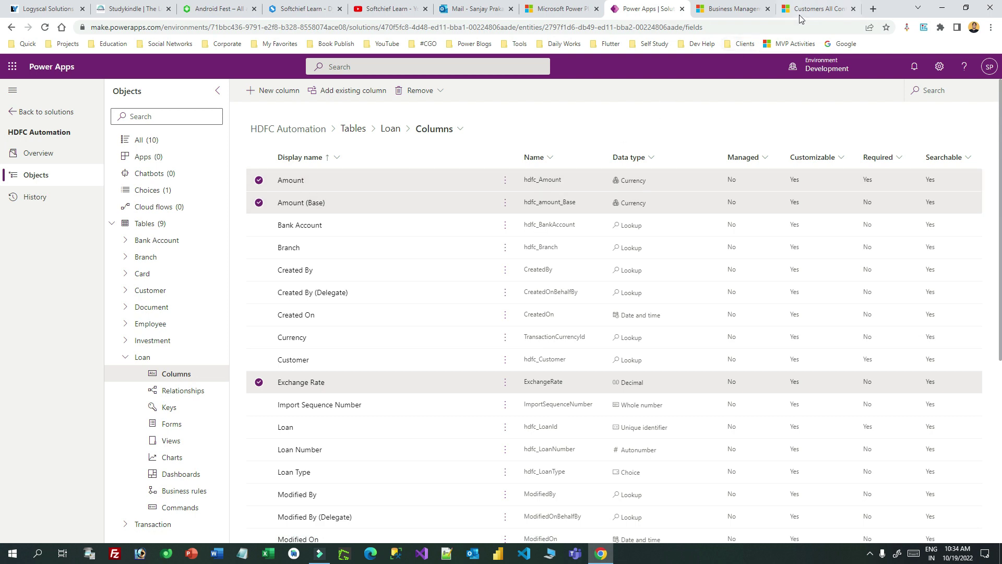
Confirm Rupee shows the 75 exchange rate, then return to the Sales Hub contacts list
click(733, 10)
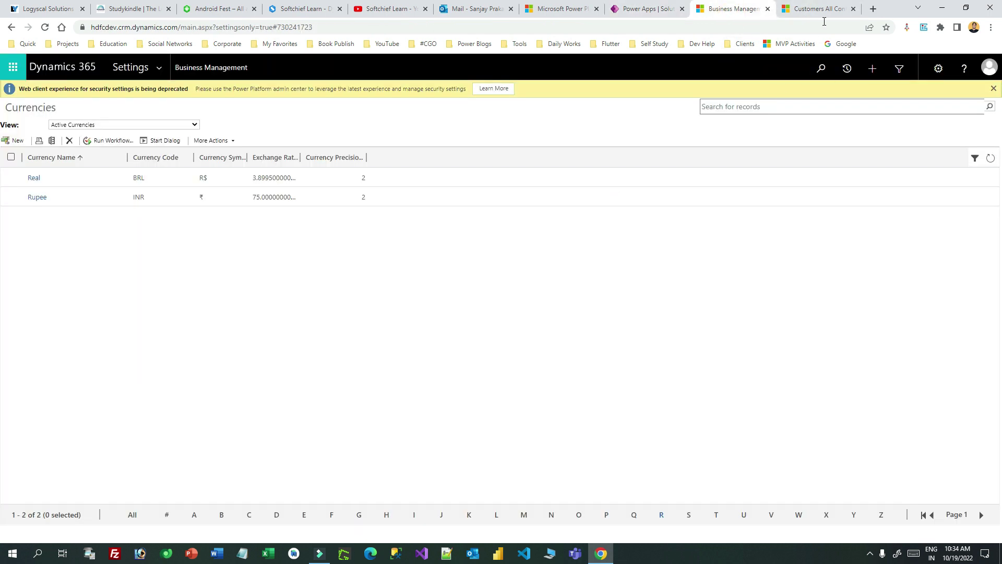
click(819, 11)
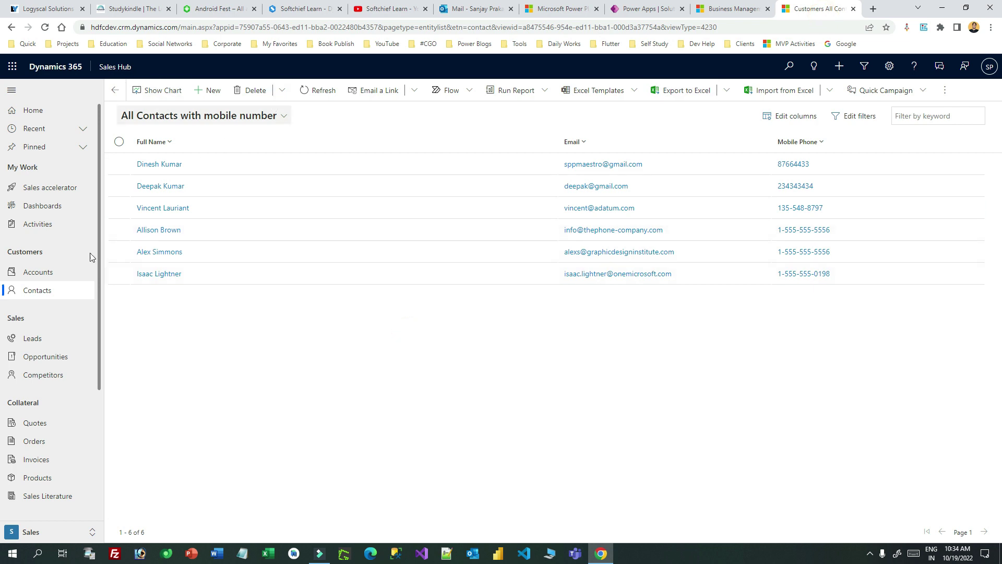
From the second contact's Related > Loans list, start a New Loan with that customer prefilled
click(168, 191)
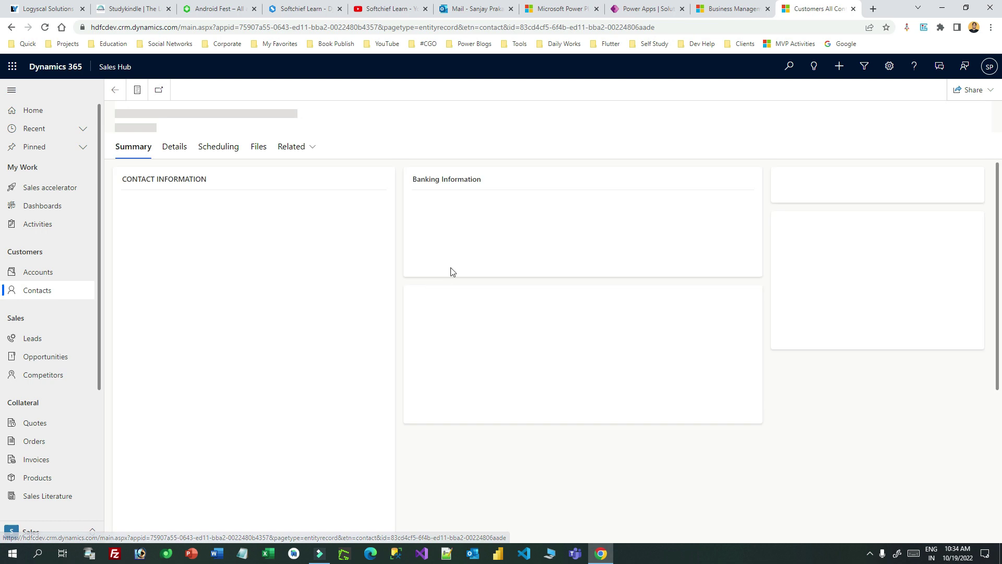
click(306, 150)
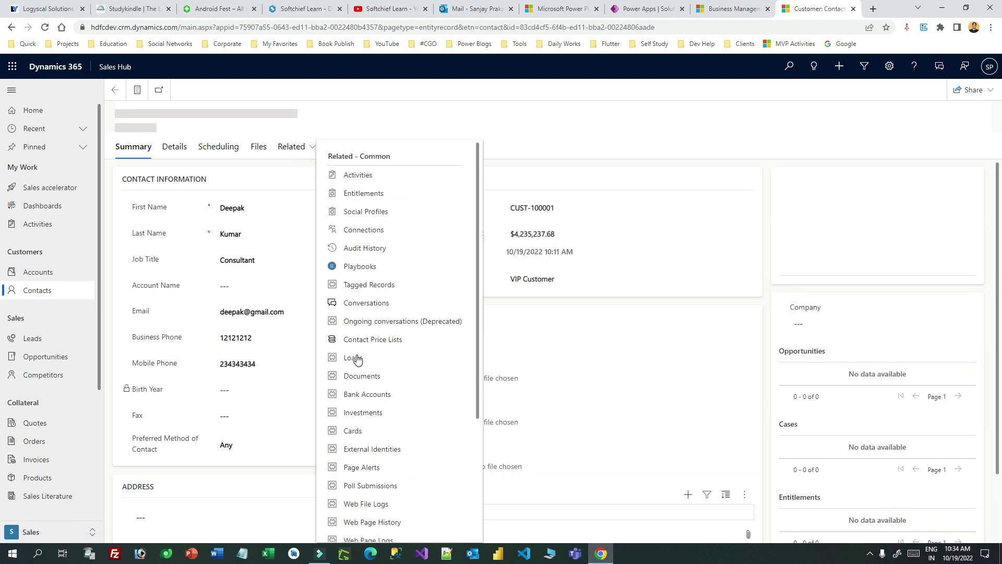
click(355, 357)
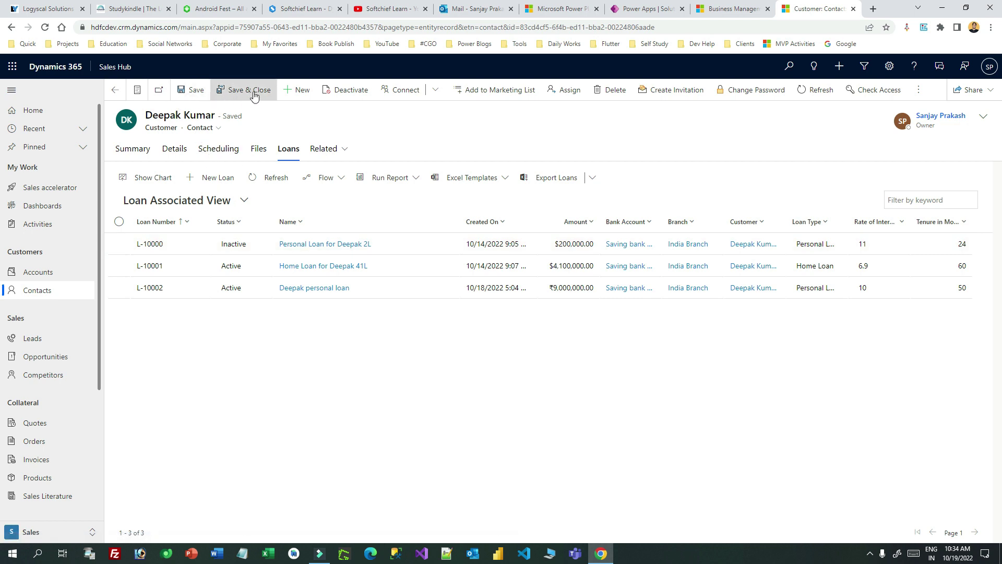
click(226, 183)
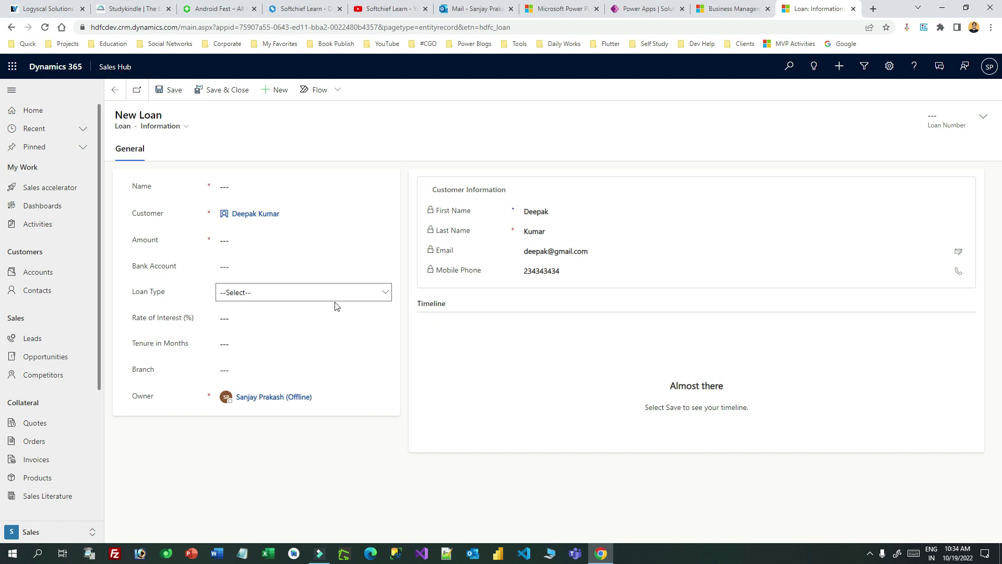
drag(130, 239, 161, 241)
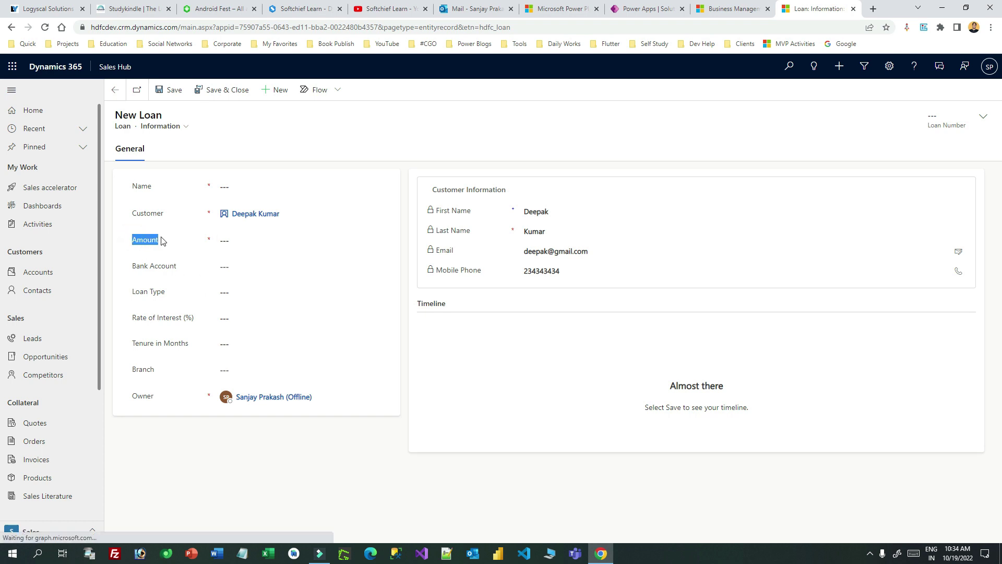
Enter 6,000 in the new loan's Amount field so it reads $6,000.00
click(247, 244)
text(6,000)
click(224, 266)
click(224, 240)
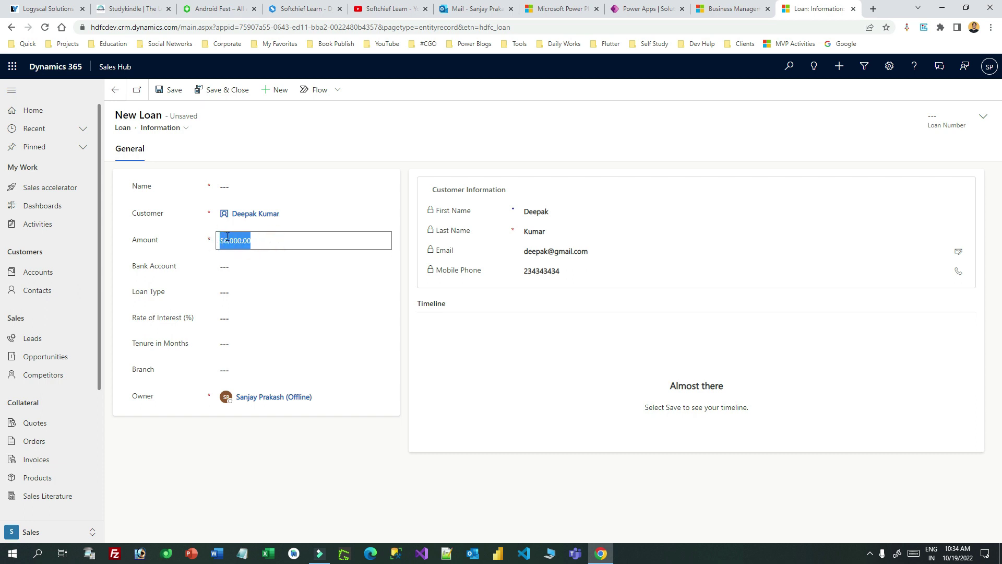
click(193, 238)
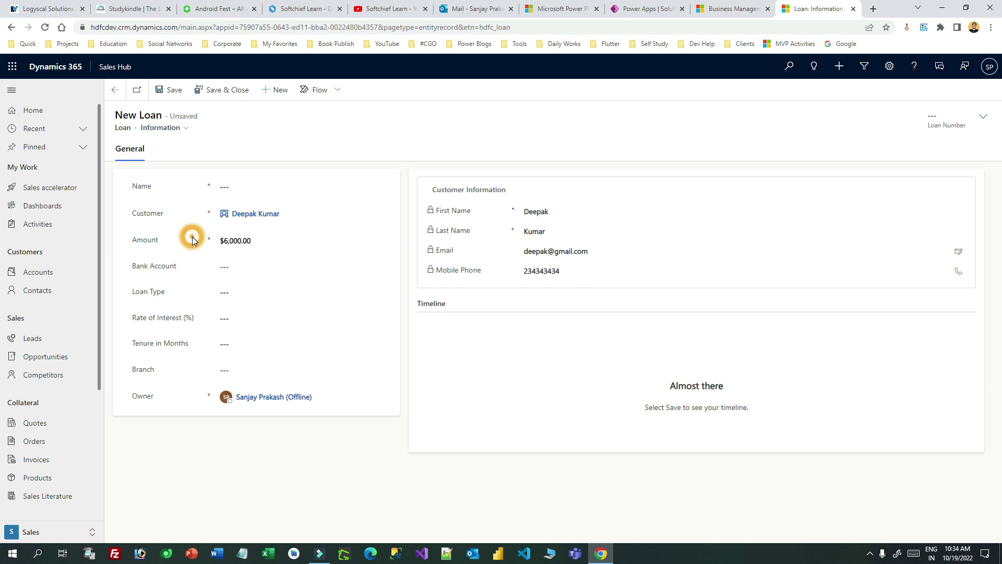
click(230, 241)
click(284, 243)
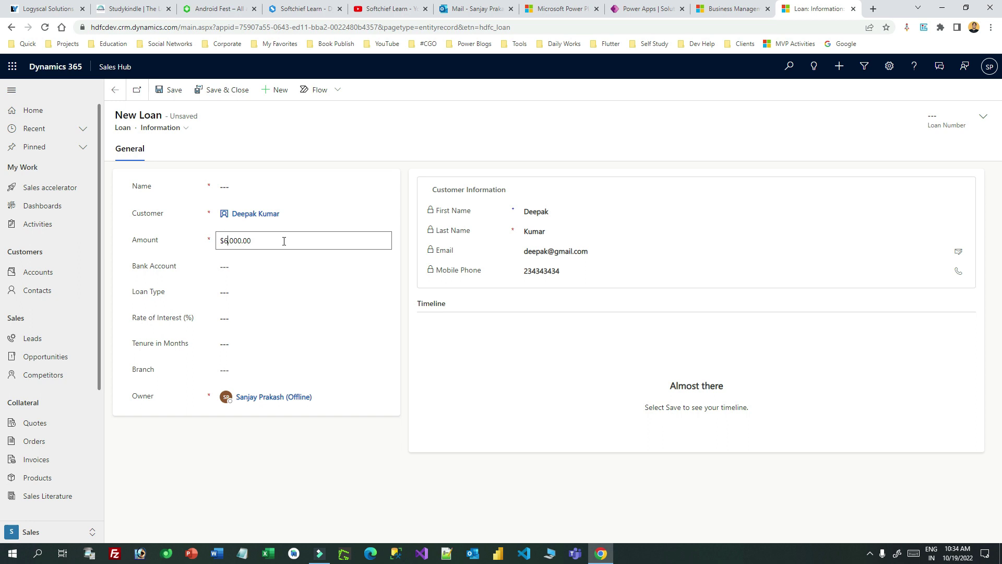
triple_click(275, 236)
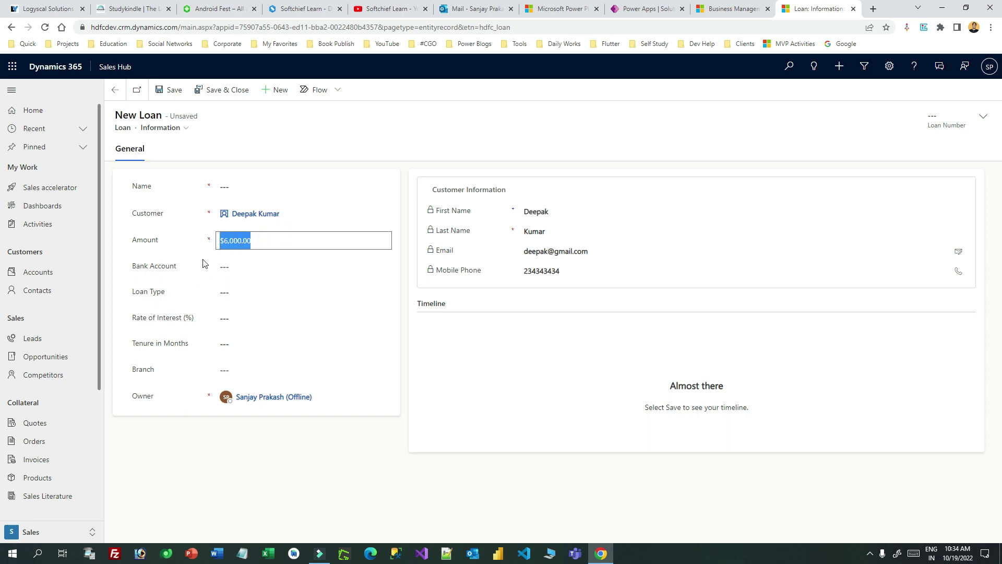
click(290, 263)
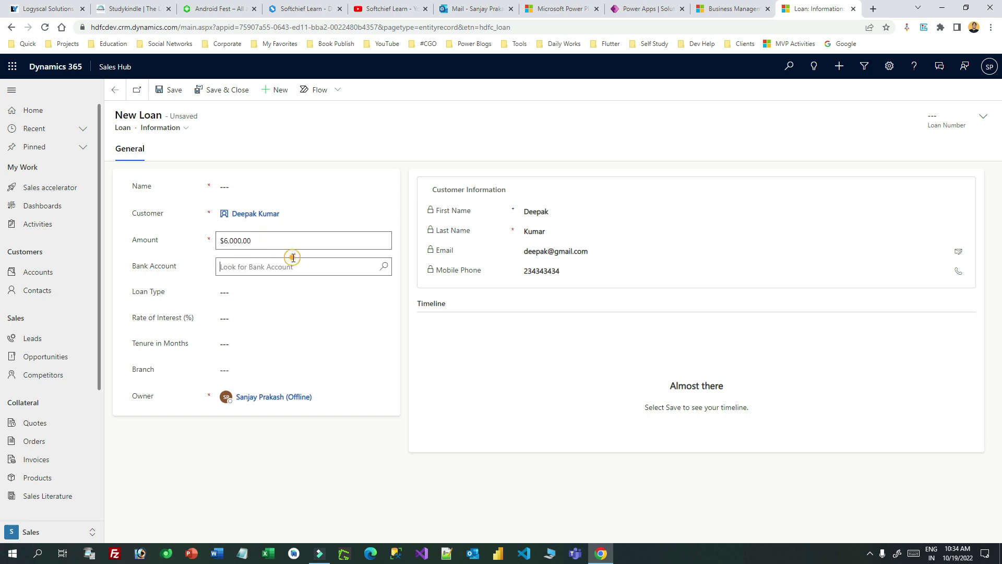
Choose Rupee as the default currency in Personalization Settings, save, and reload the page
click(887, 69)
click(802, 96)
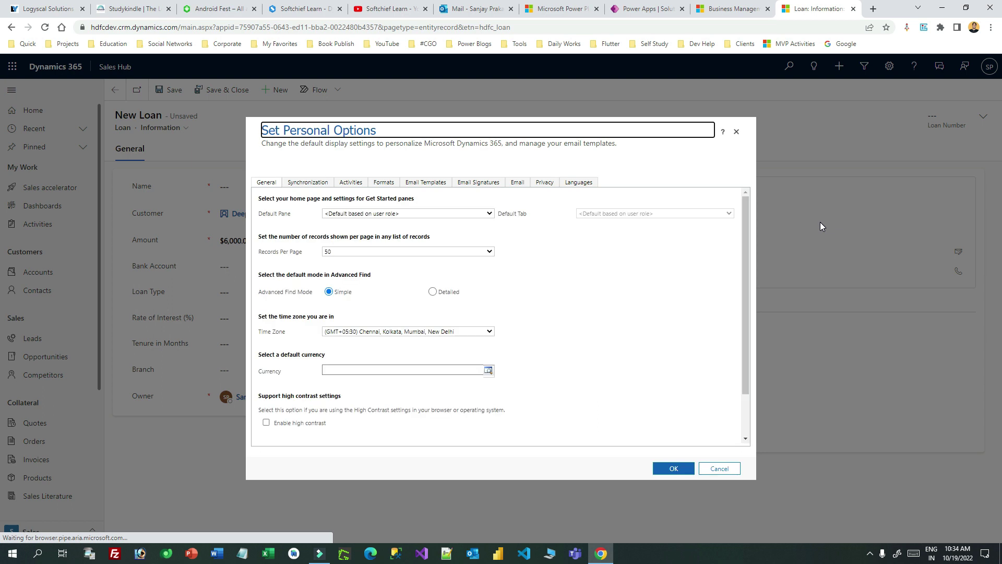
scroll(356, 332, down, 1)
click(264, 308)
click(392, 316)
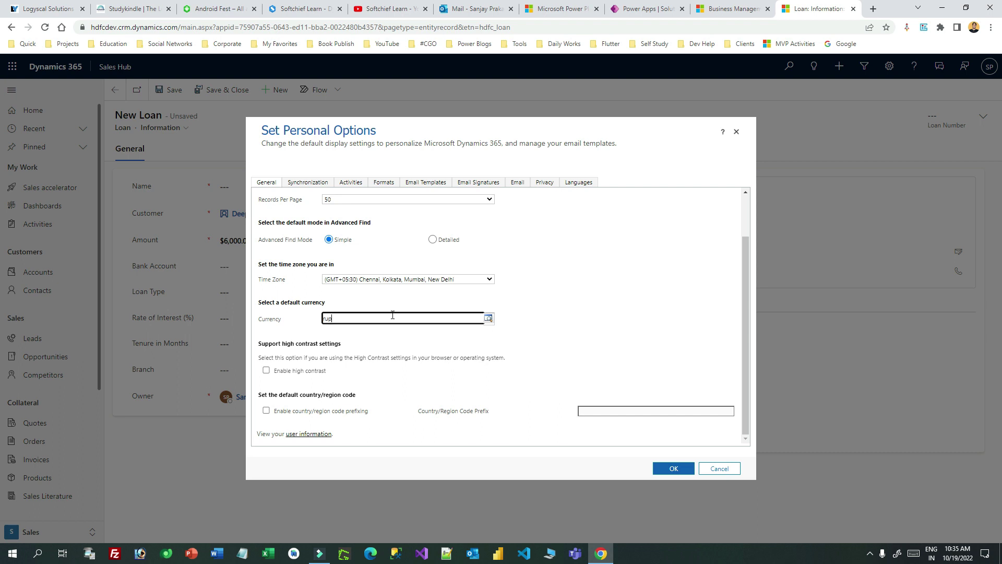
text(rup)
click(374, 338)
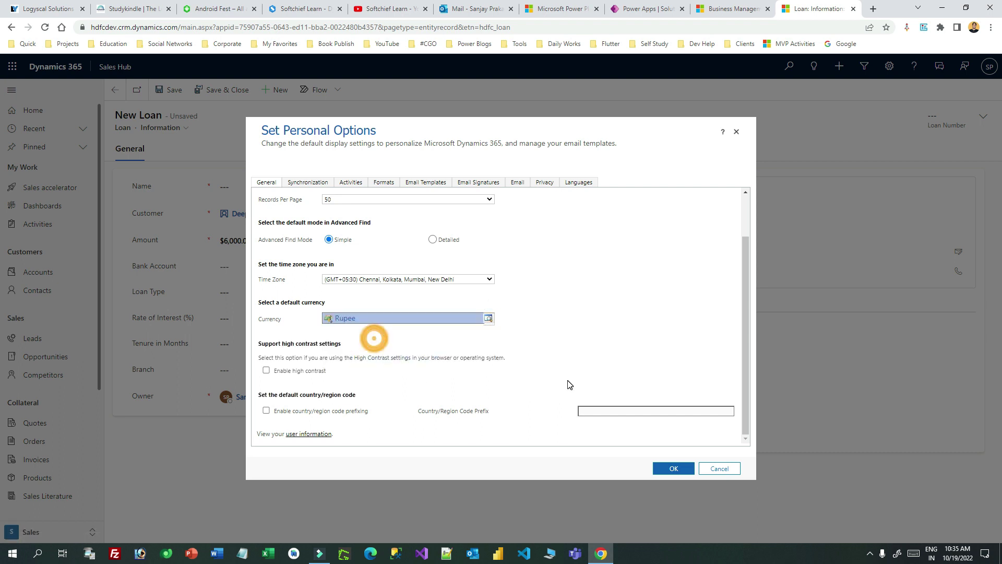
click(674, 469)
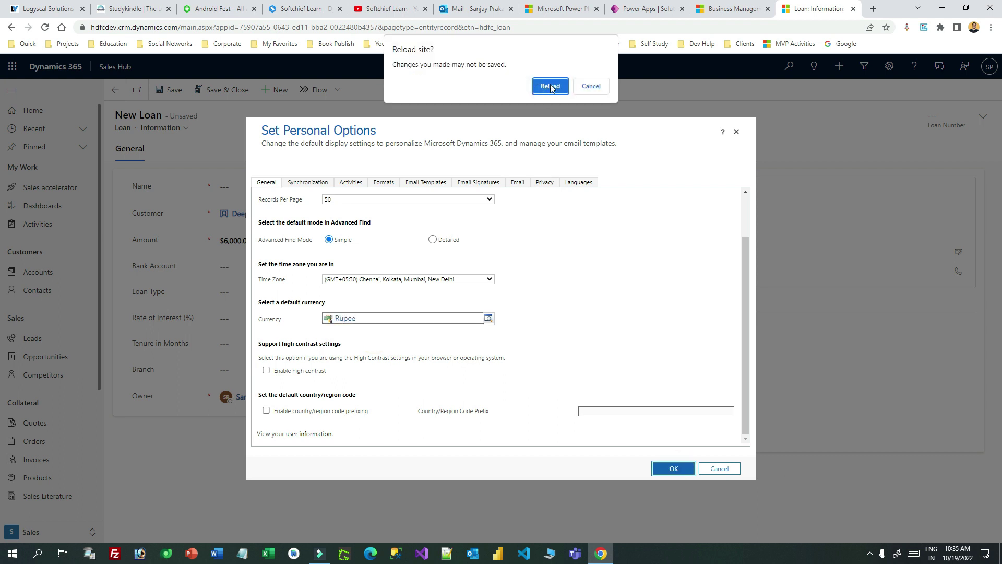
click(551, 87)
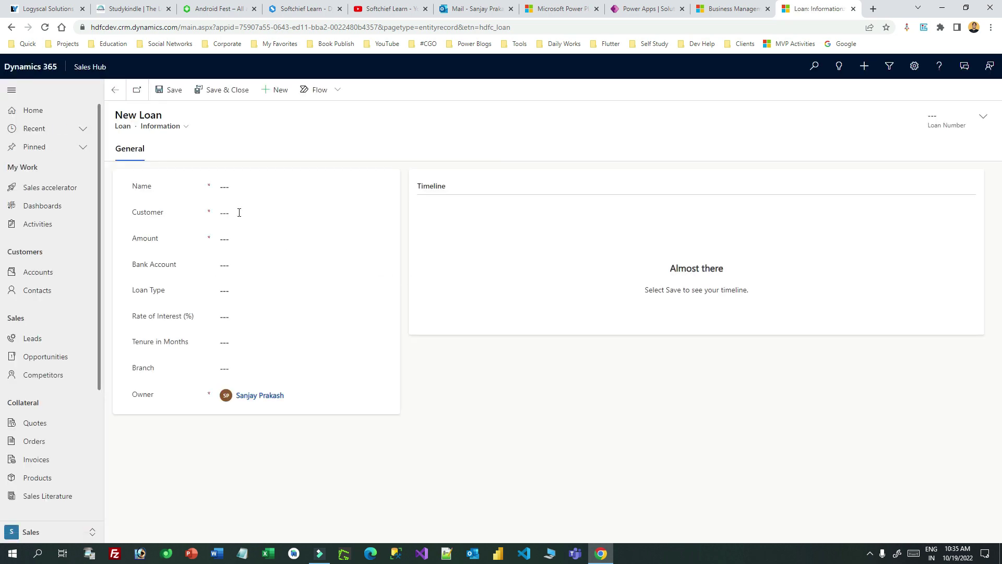
Search for the contact and select them as the loan's Customer
click(256, 219)
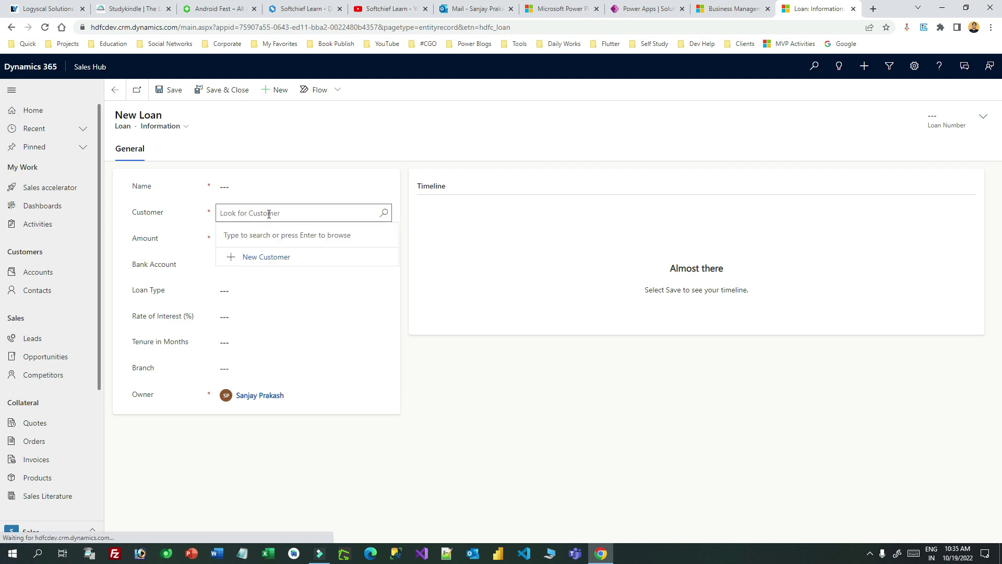
text(deep)
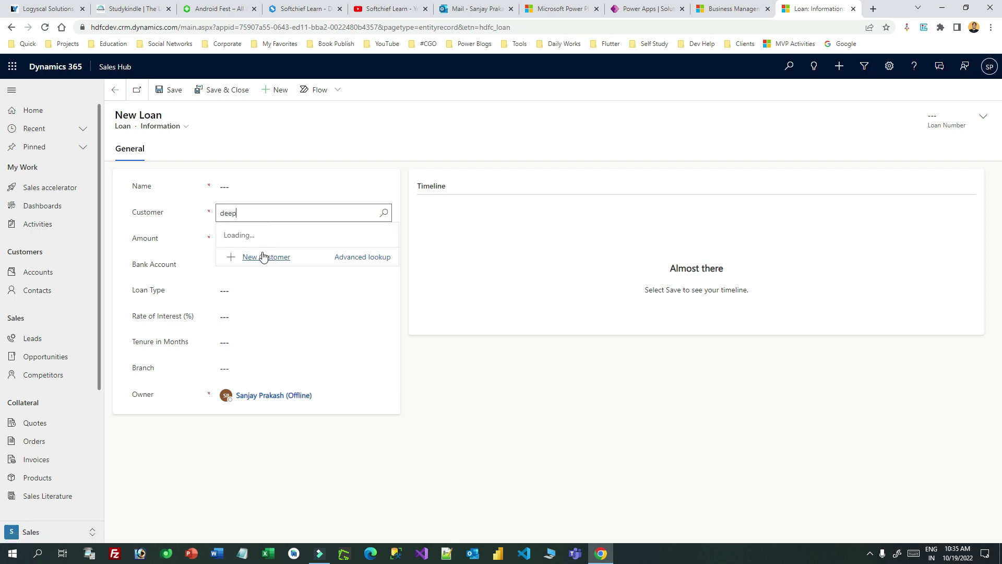
click(259, 256)
Enter a loan Amount of 600,000 so it shows as ₹600,000.00
click(225, 239)
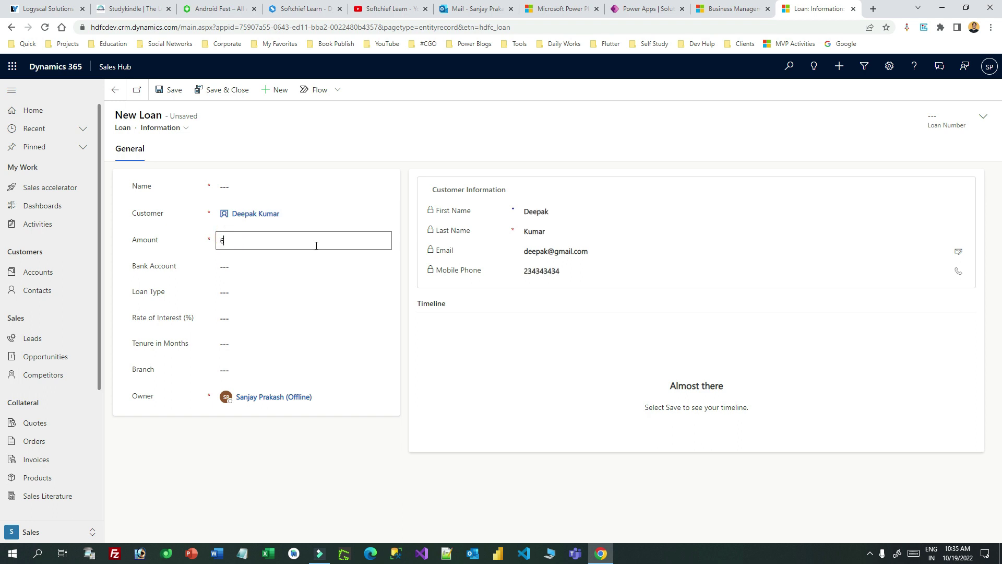
text(600,000)
click(203, 254)
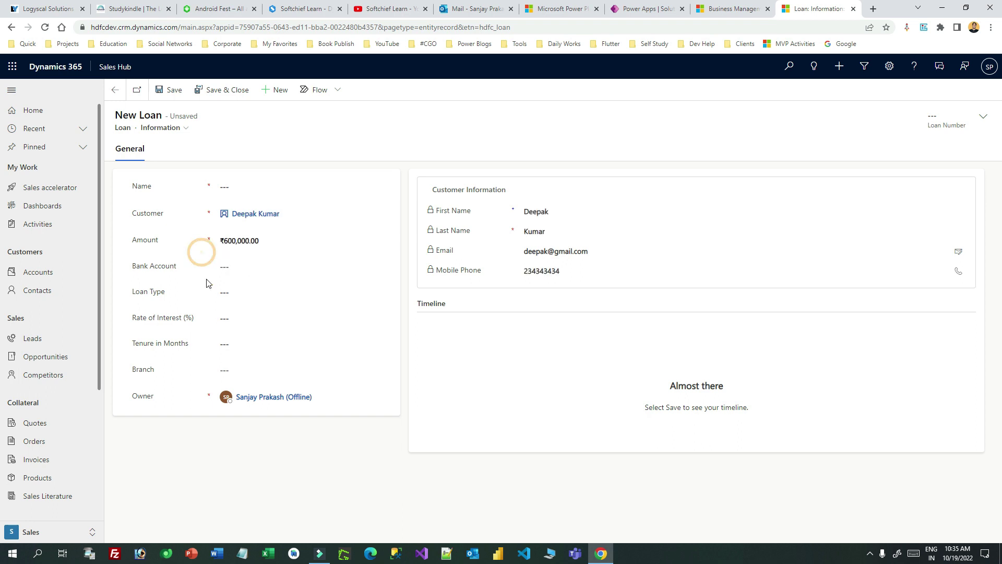
click(226, 240)
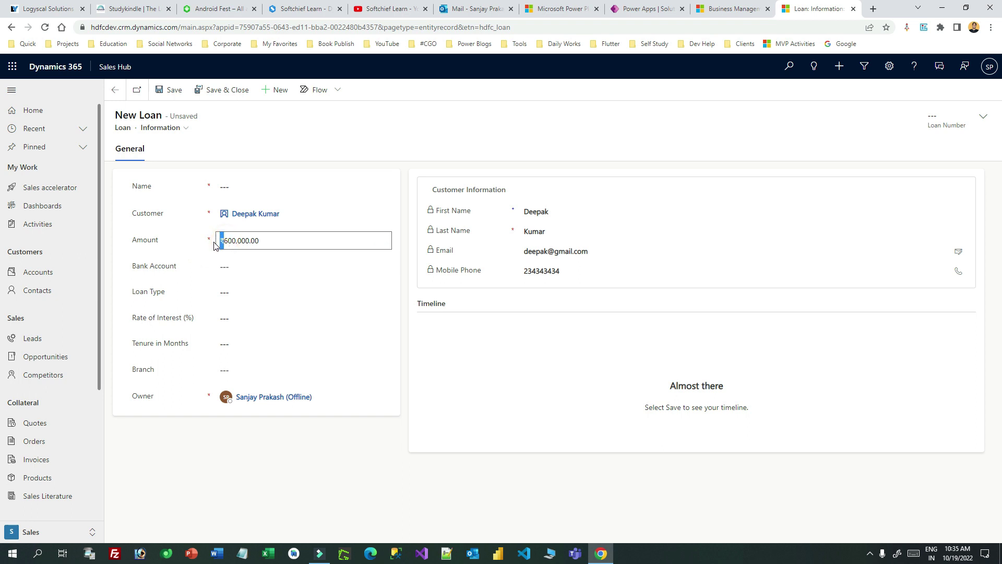
double_click(221, 239)
click(284, 238)
double_click(296, 238)
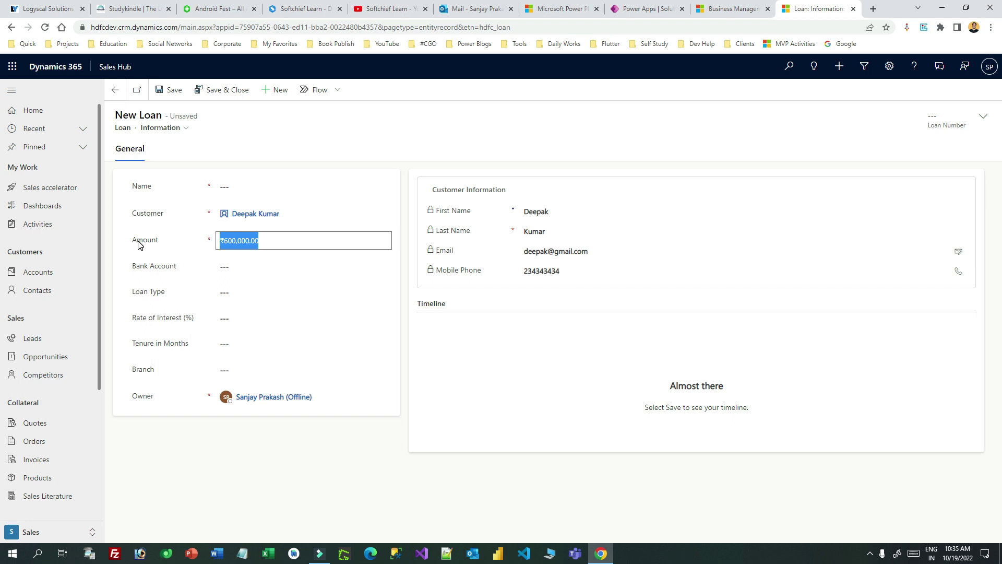
click(642, 9)
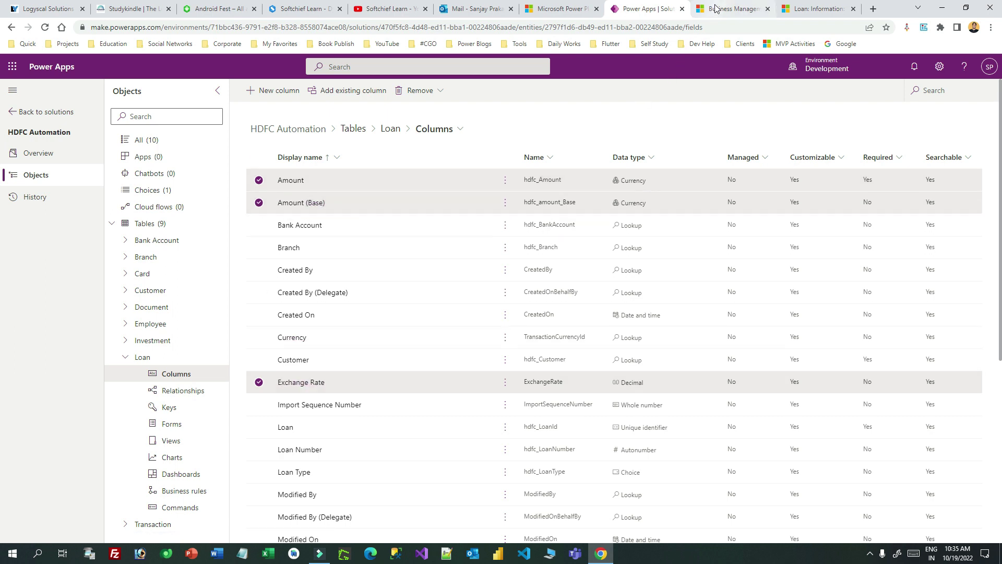
Select the customer's saving bank account for the new loan
click(731, 8)
click(802, 6)
click(352, 260)
click(387, 266)
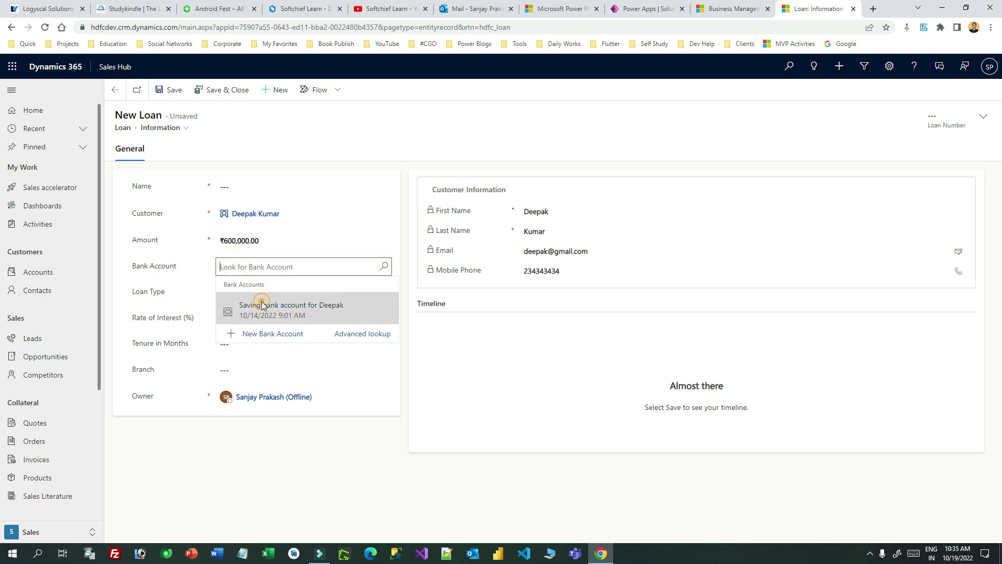
click(258, 304)
Set loan type Personal Loan, interest 6.9, tenure 40 months and branch India Branch
click(240, 294)
click(242, 319)
click(248, 320)
click(252, 340)
click(238, 347)
click(216, 377)
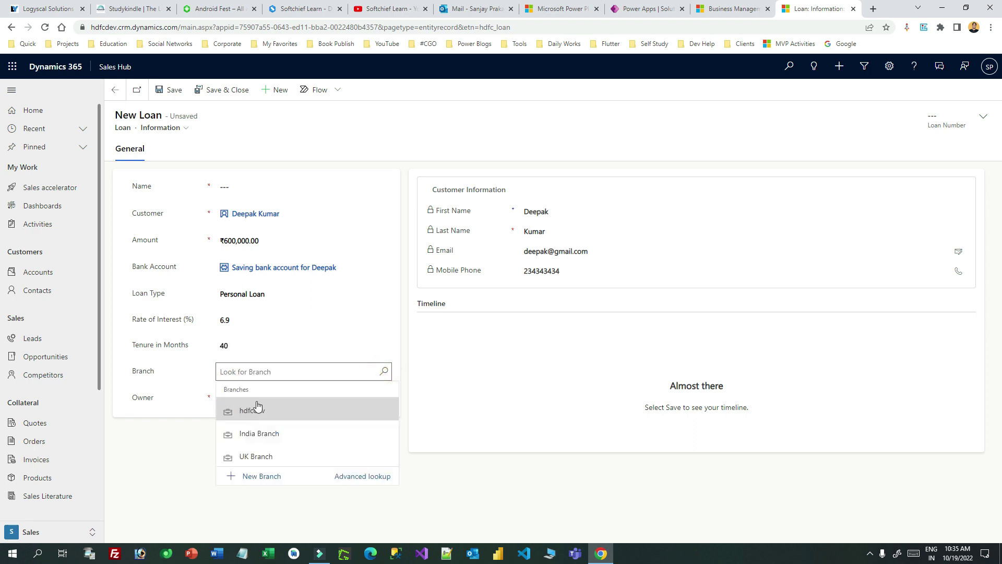
click(259, 435)
Fix the spelling of the loan name and save the ₹600,000.00 loan record
click(247, 186)
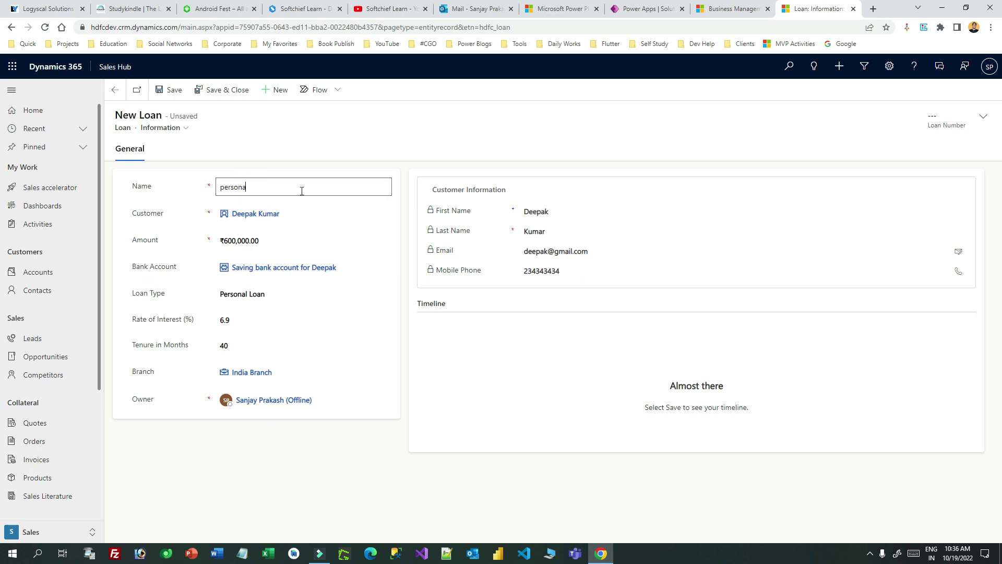
key(BackSpace)
key(BackSpace)
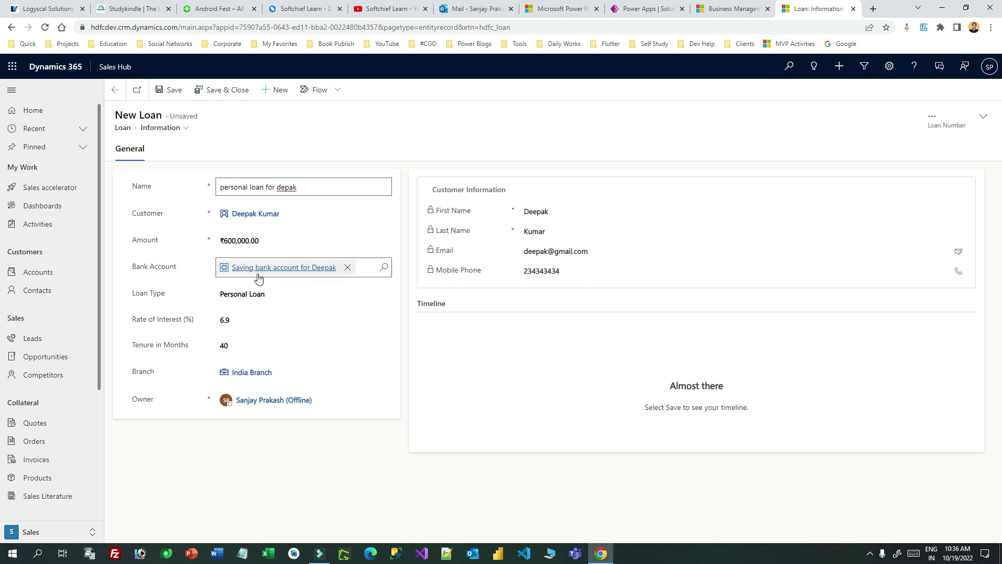
click(268, 240)
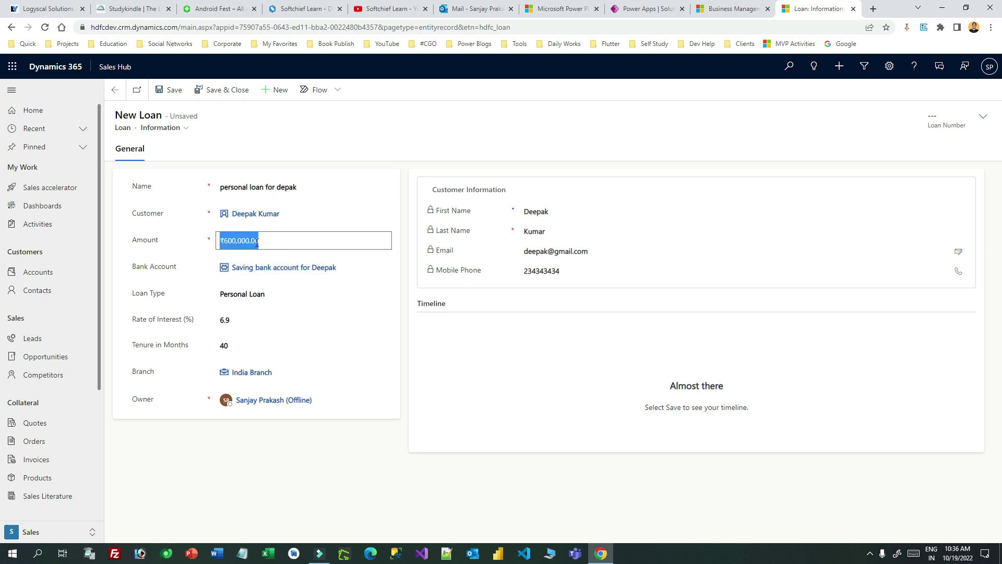
click(290, 187)
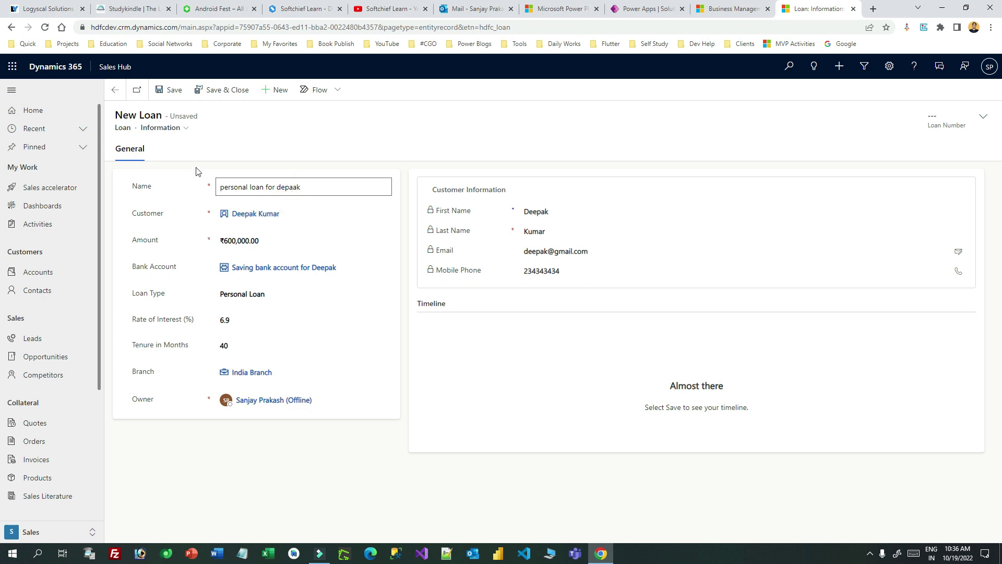
click(170, 89)
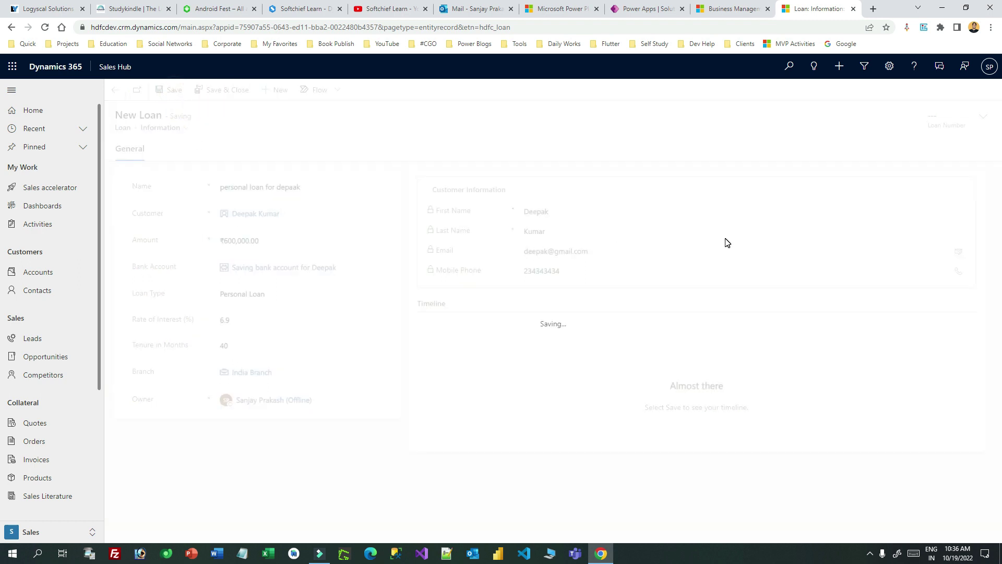
double_click(145, 240)
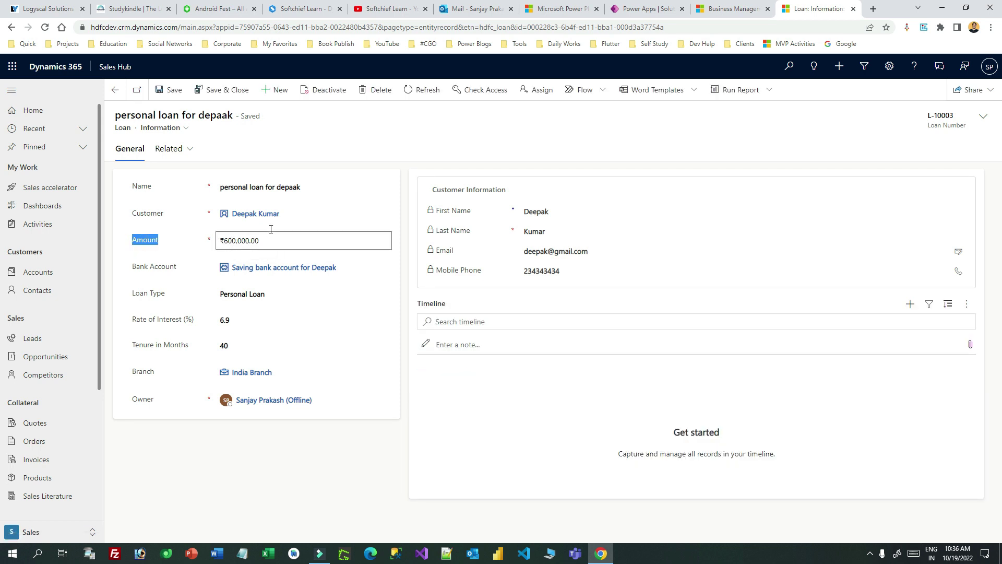
Open the Power Apps Loan table data and scroll to the new loan's 600000 amount
click(634, 12)
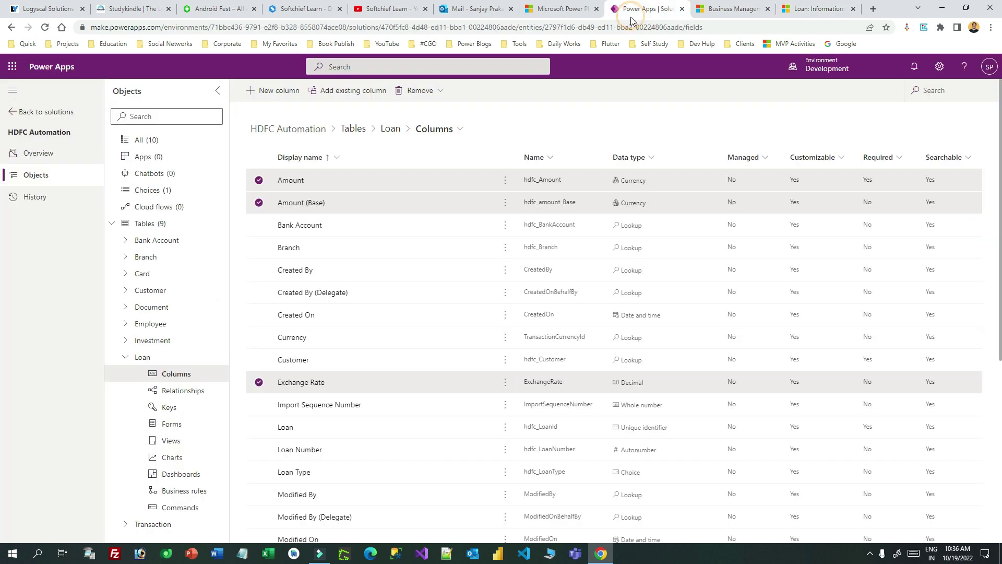
click(148, 358)
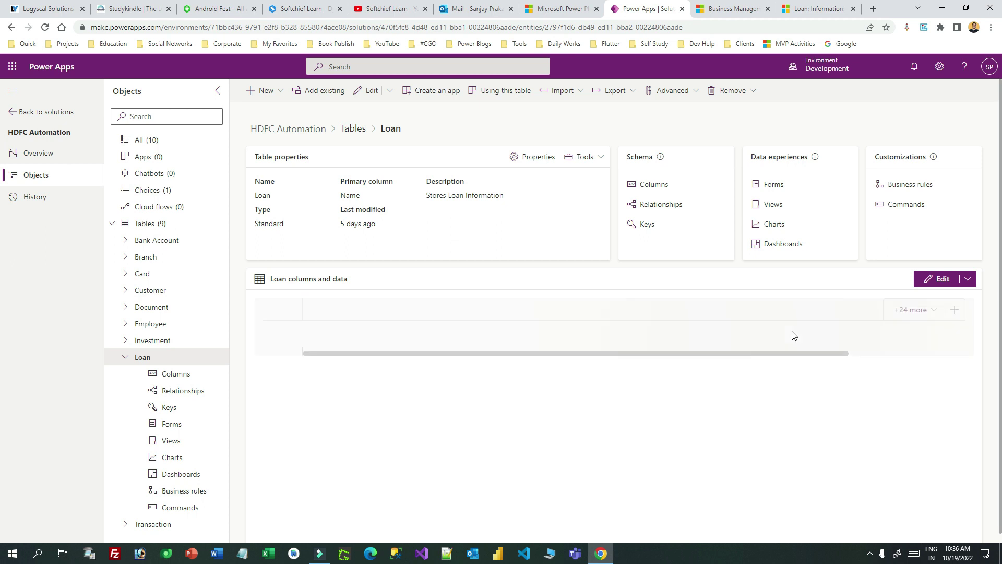
drag(695, 435, 817, 426)
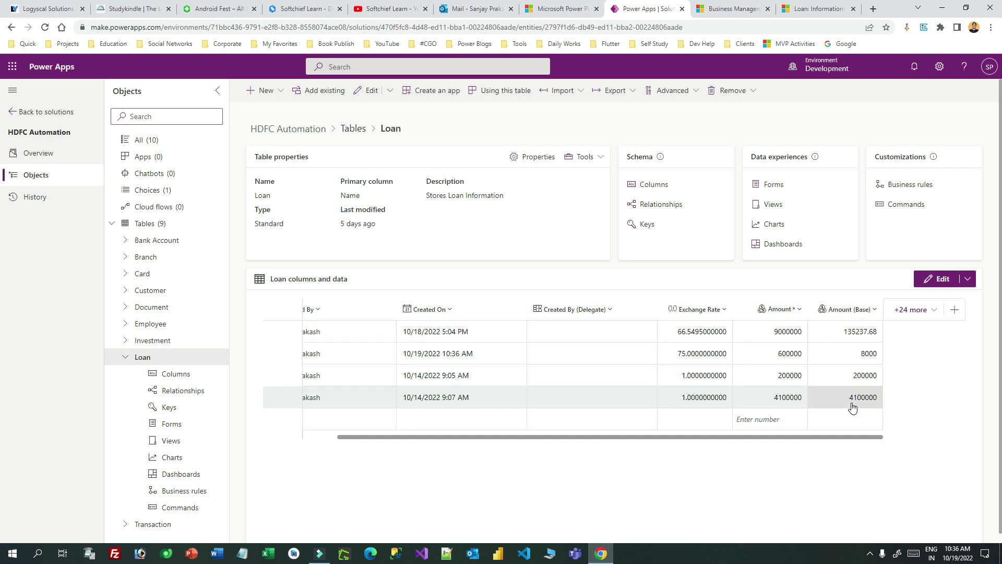
click(784, 355)
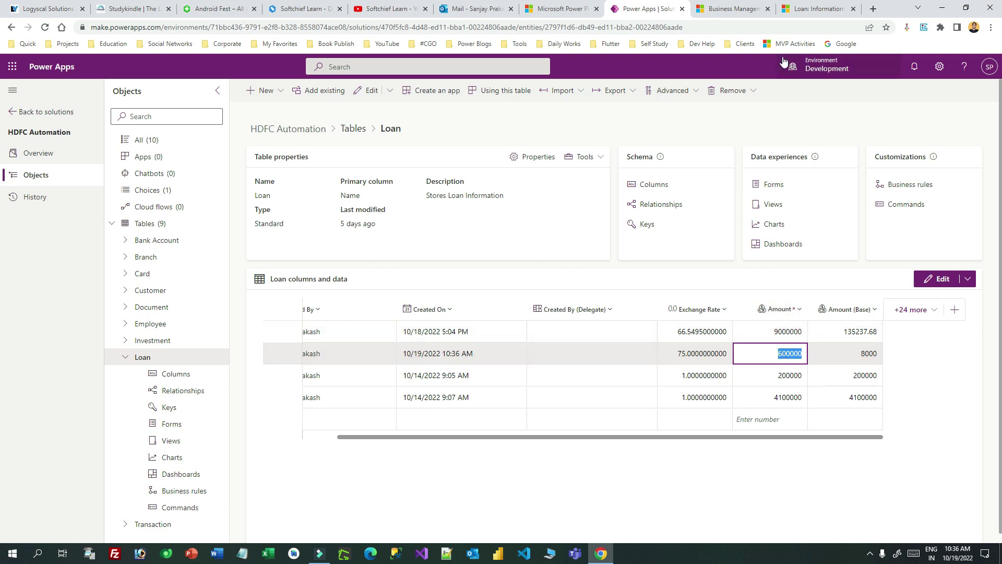
Compare with the Dynamics loan record, then check the 8000 base amount and 75 exchange rate
click(812, 9)
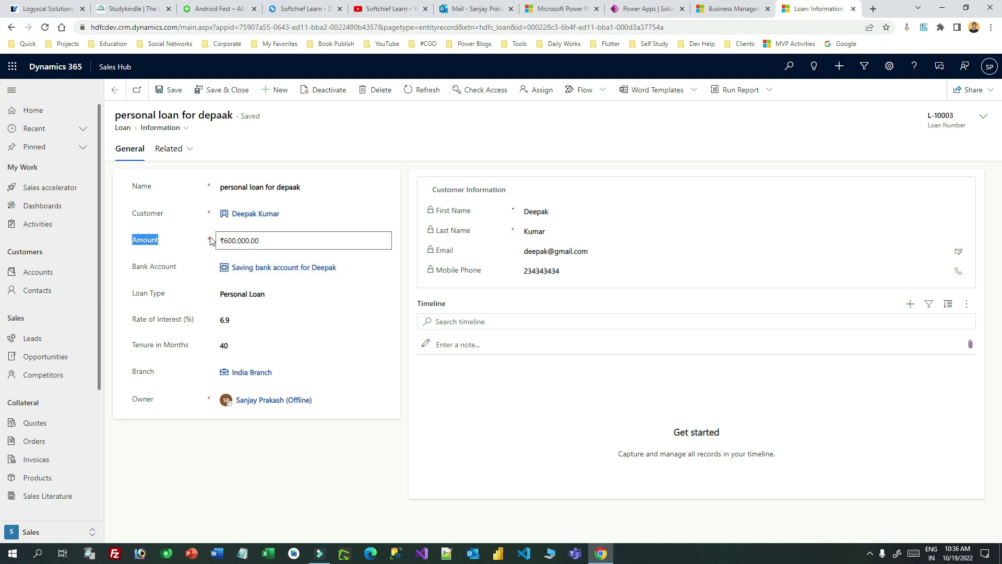
click(647, 9)
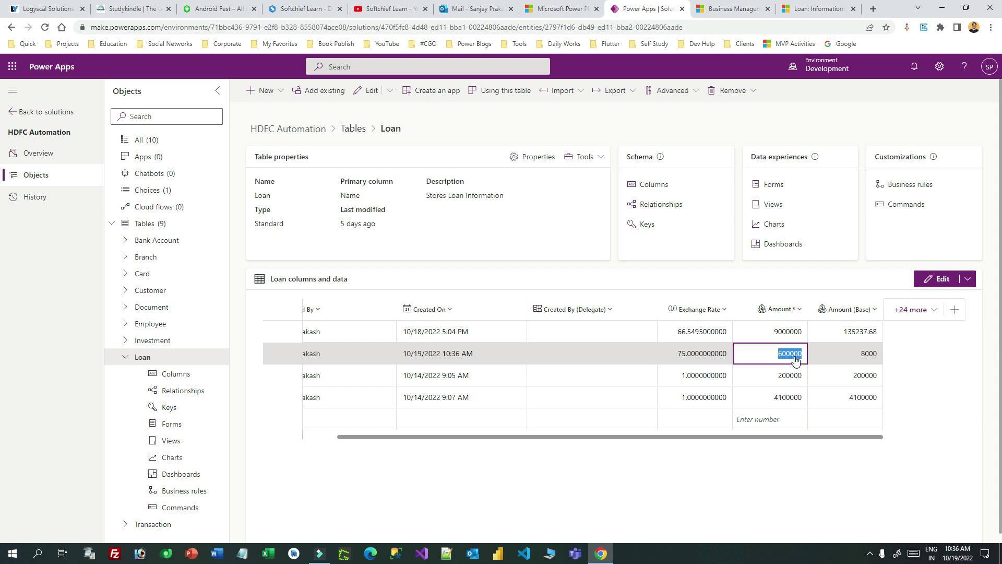
click(867, 355)
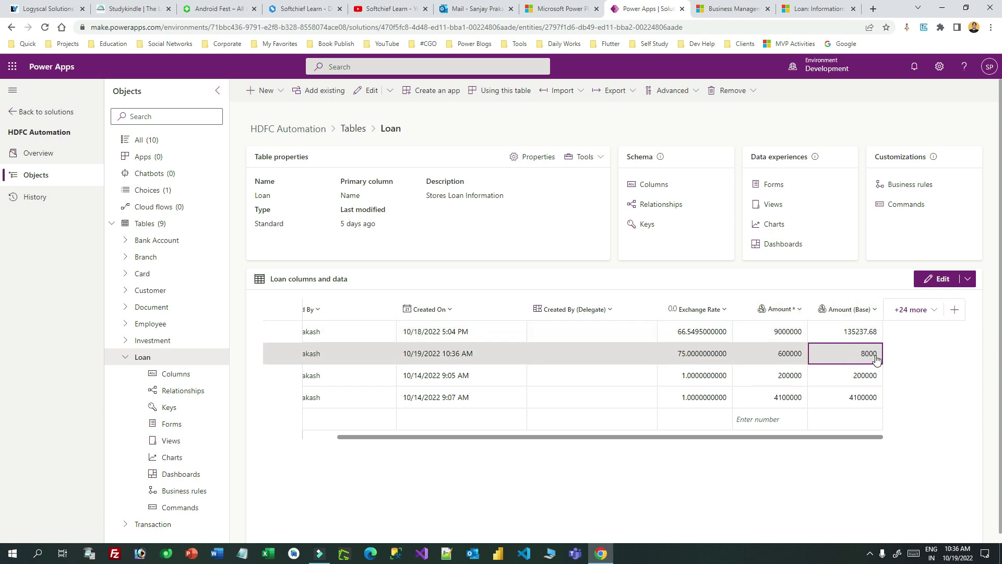
click(685, 359)
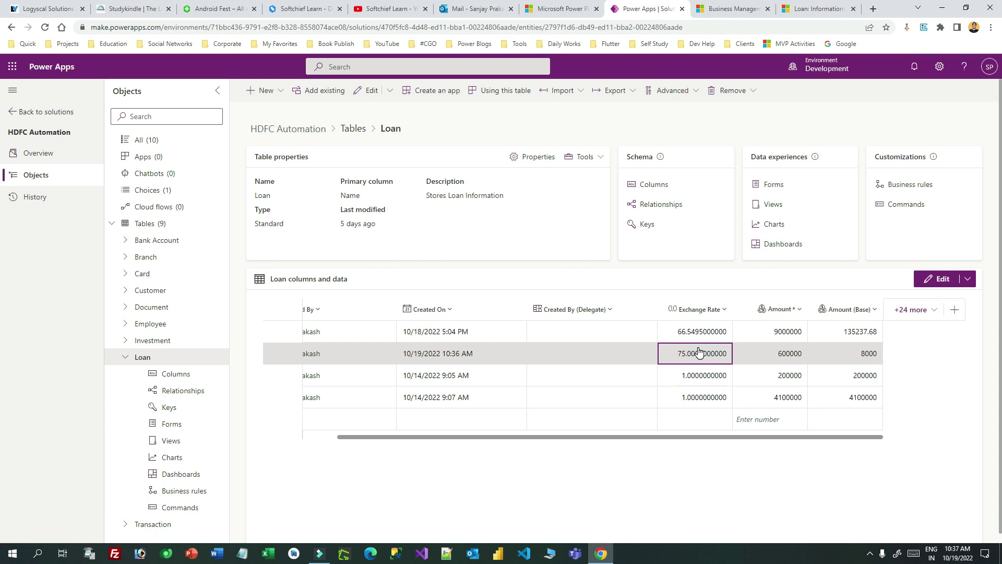
Review the new loan's 600000 amount, 75 exchange rate and 8000 base amount in the grid
click(848, 349)
double_click(782, 363)
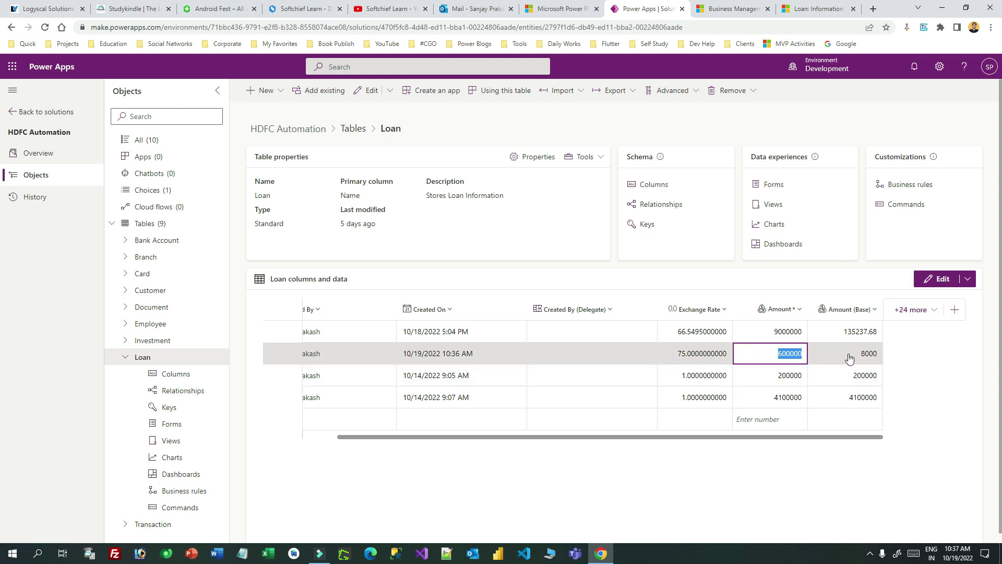
click(867, 353)
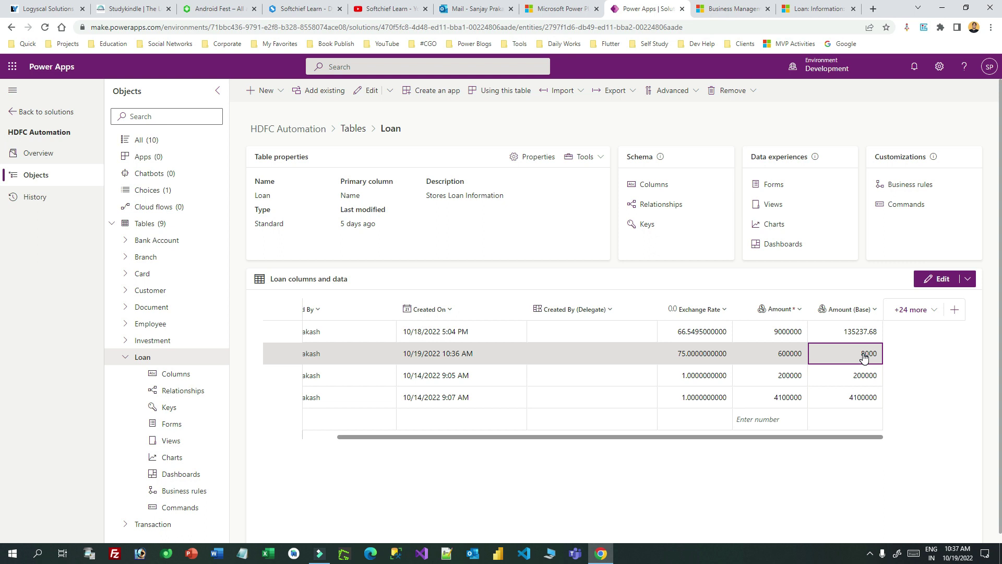
click(700, 353)
click(783, 354)
click(839, 353)
click(754, 353)
click(705, 354)
click(840, 352)
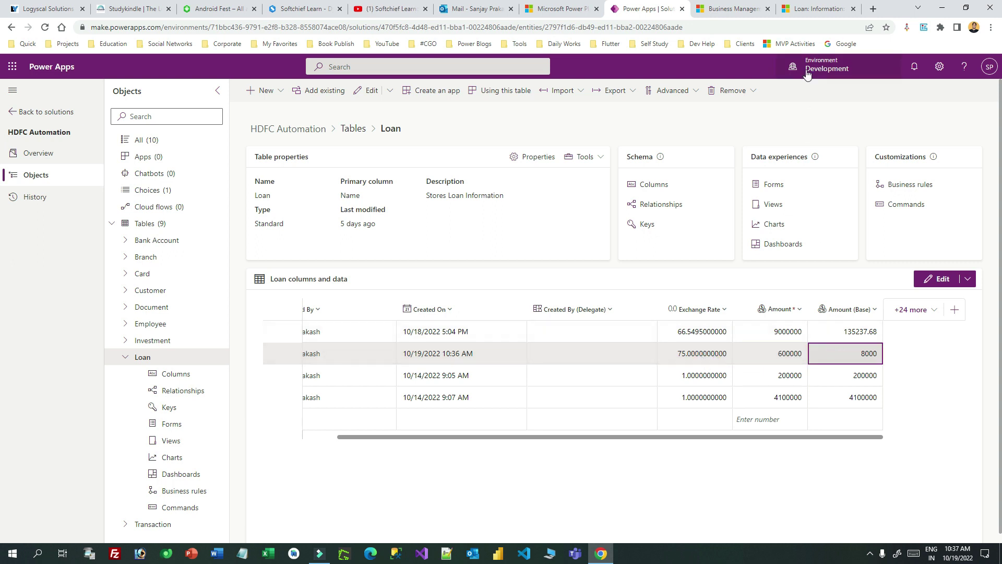
Compare the form's ₹600,000.00 Amount with the table's 600000 value, then return to the record
click(808, 10)
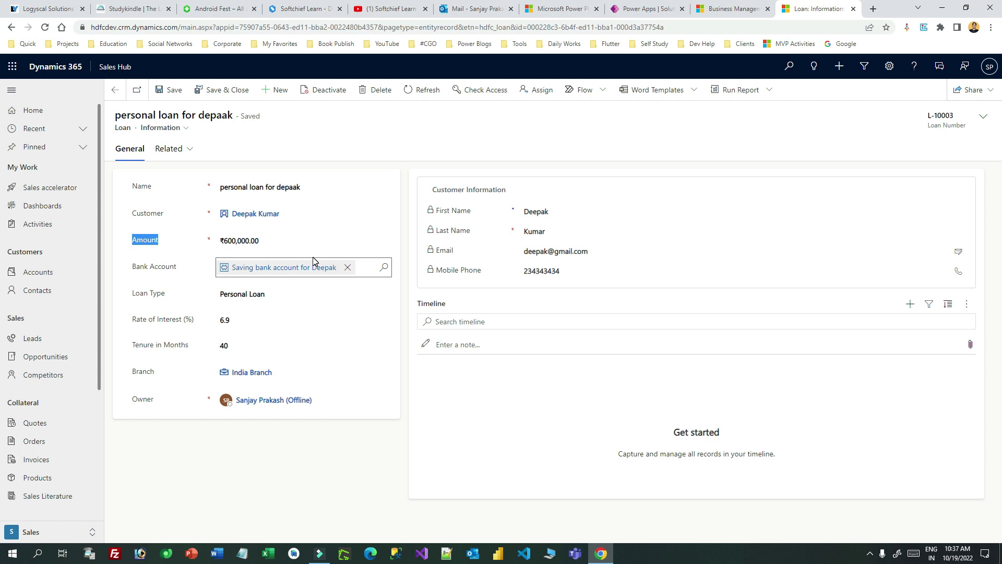
click(282, 244)
click(284, 246)
double_click(292, 242)
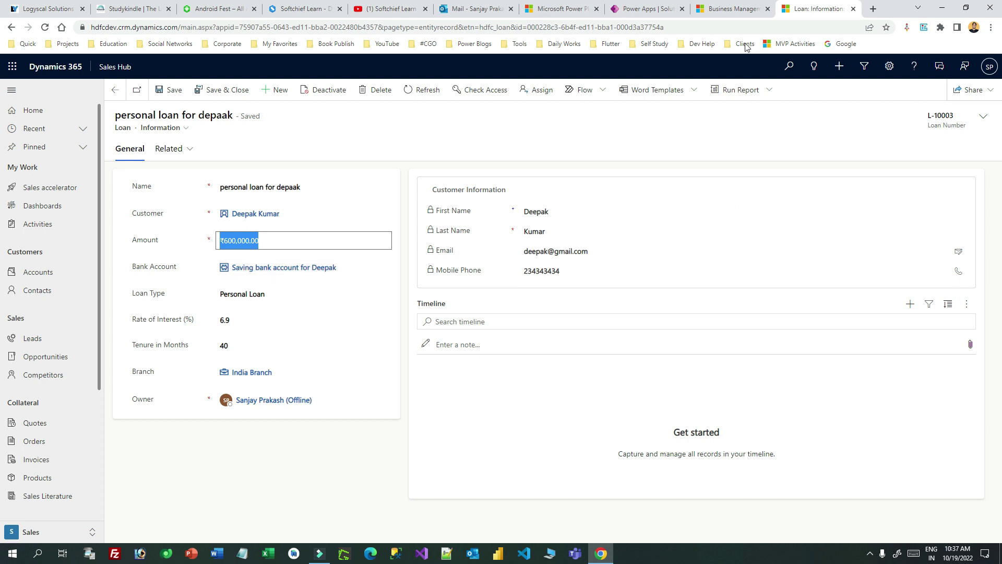
click(656, 11)
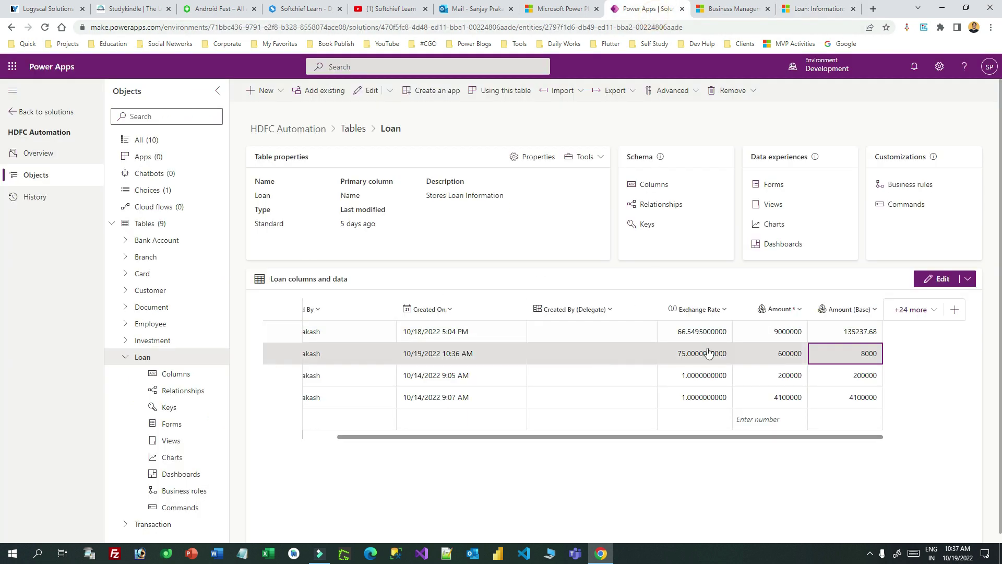
click(777, 358)
click(798, 12)
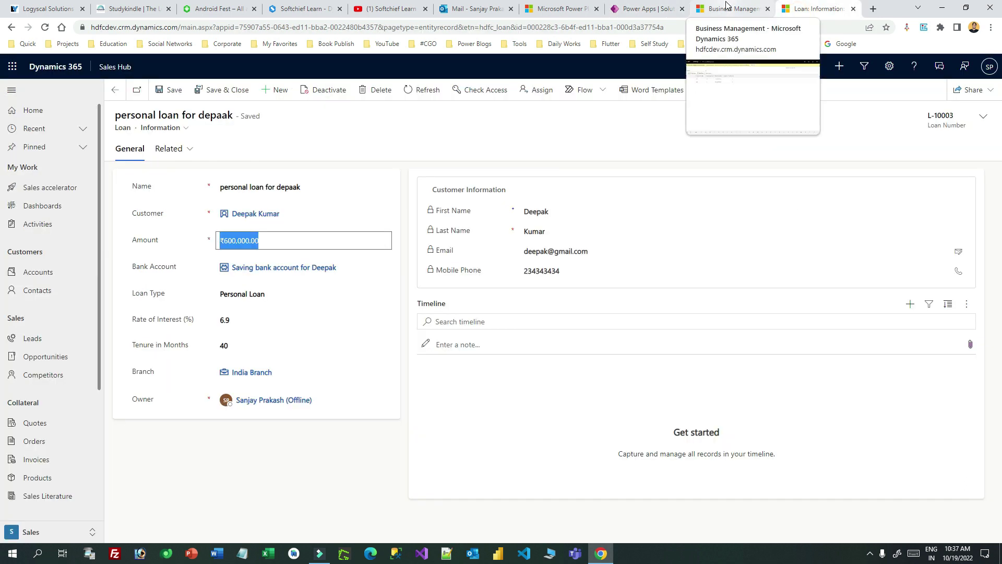
Review the contact's four loans, then view the Currencies list showing Rupee (INR) at 75
click(109, 96)
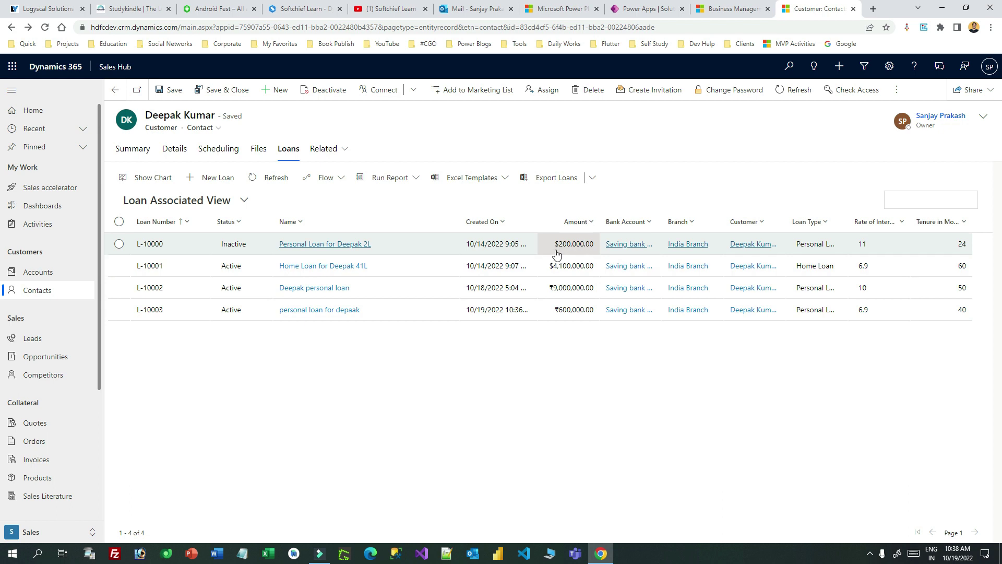
click(730, 9)
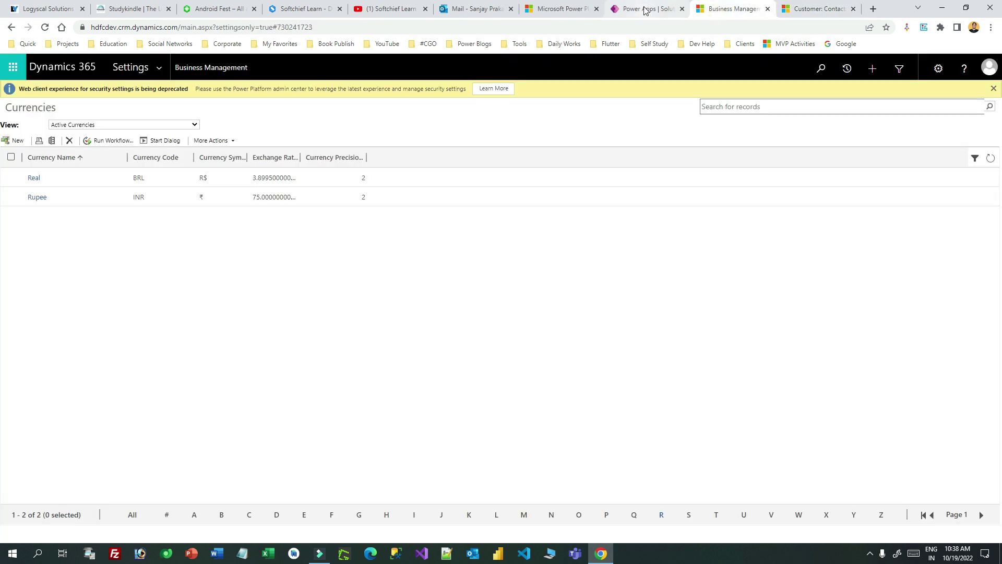
Compare row 3's older loan: Amount and Amount (Base) both 200000 at exchange rate 1
click(645, 9)
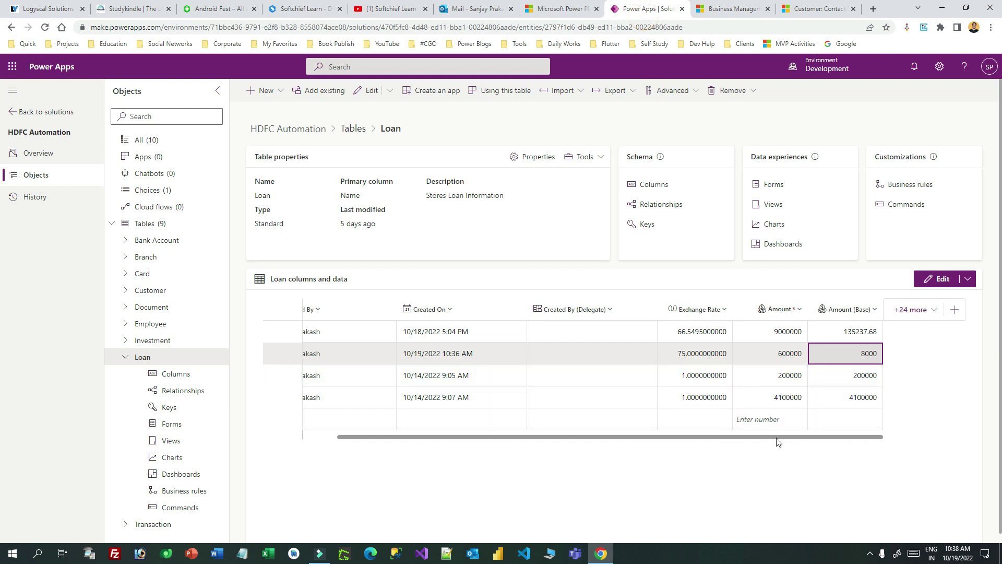
click(790, 382)
key(Tab)
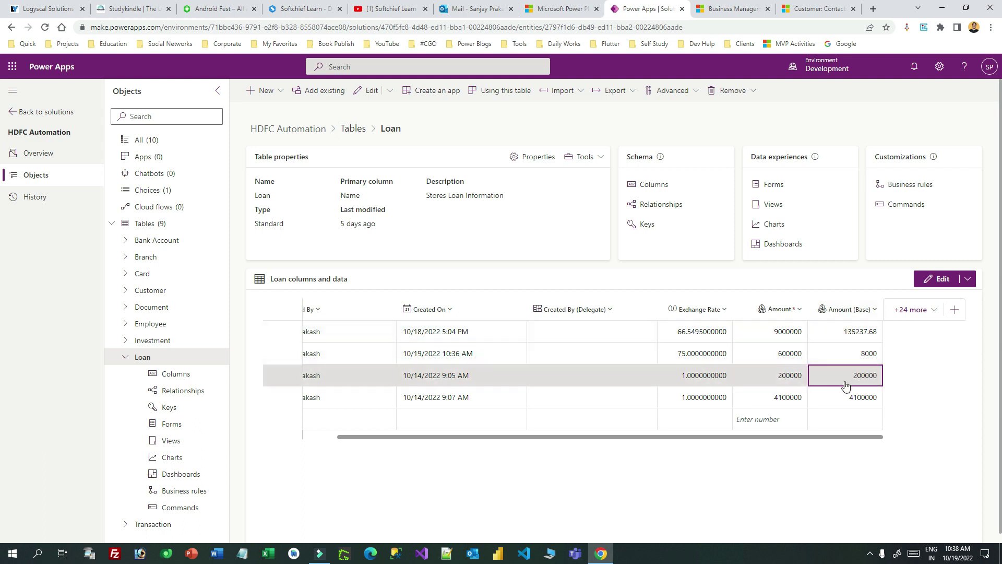
click(783, 375)
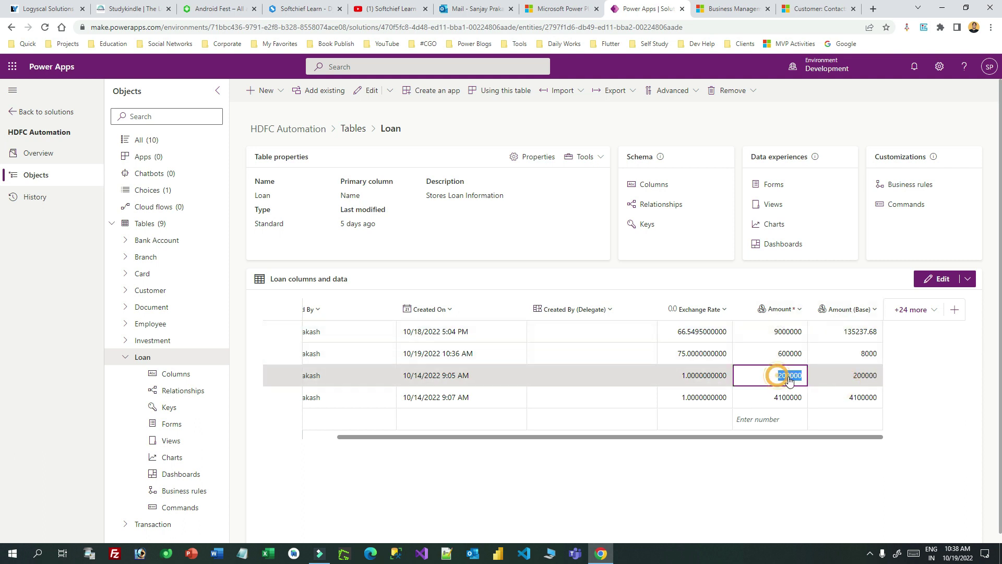
click(845, 374)
click(773, 373)
click(828, 374)
click(831, 375)
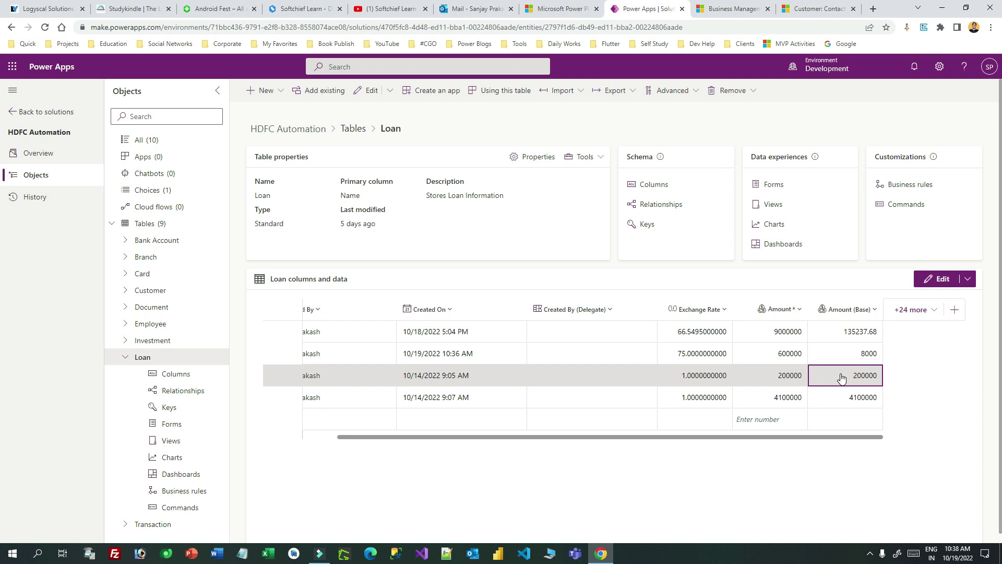
Check the Currencies list and the contact record, then return to the Loan table data
click(731, 9)
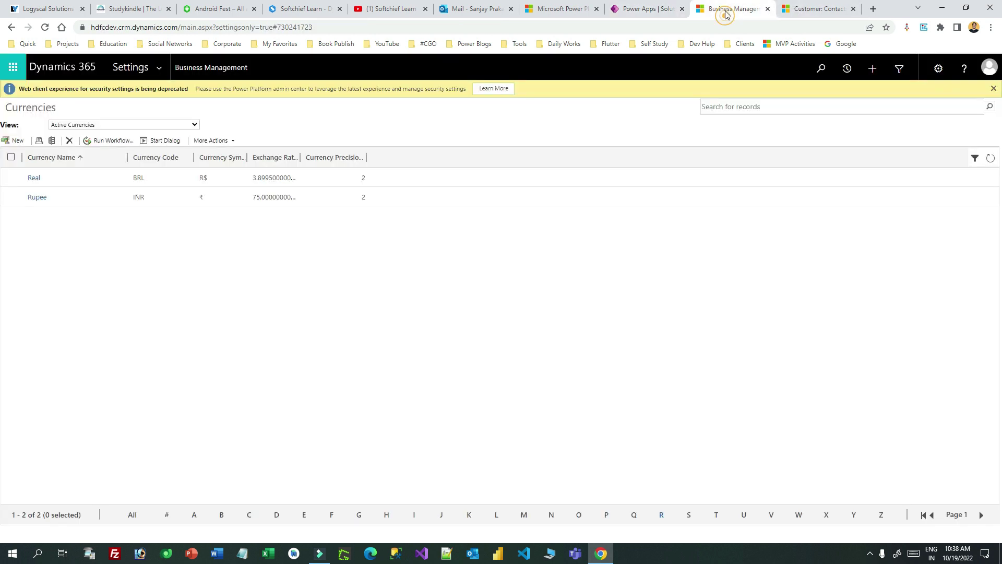
click(805, 10)
click(650, 9)
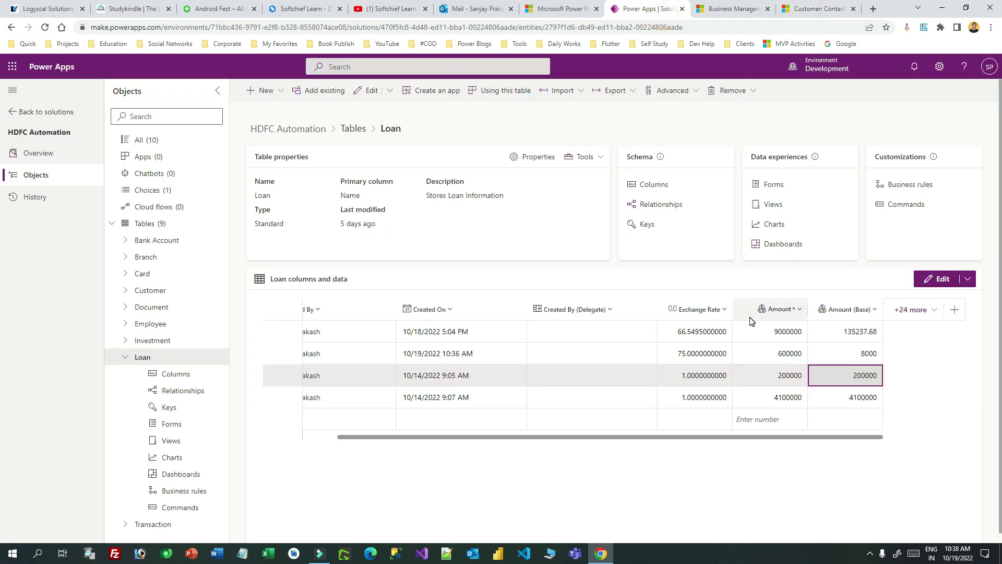